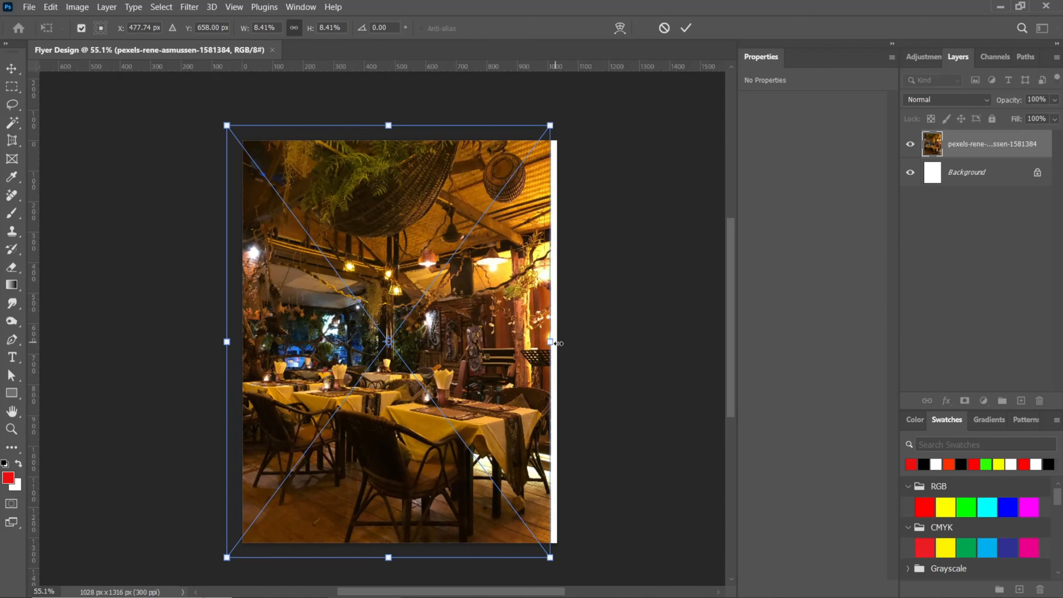
Step: Enlarge the restaurant photo to 8.74% to cover the canvas and apply a Gaussian Blur with a 9-pixel radius
{"action": "left_click_drag", "start_coordinate": [559, 343], "coordinate": [564, 343]}
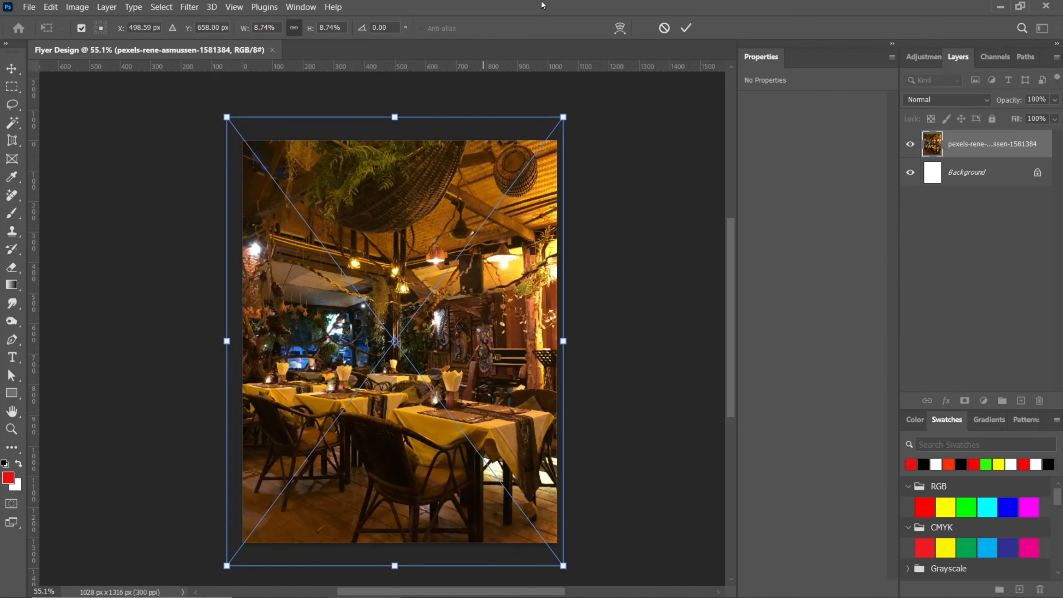
{"action": "left_click", "coordinate": [686, 29]}
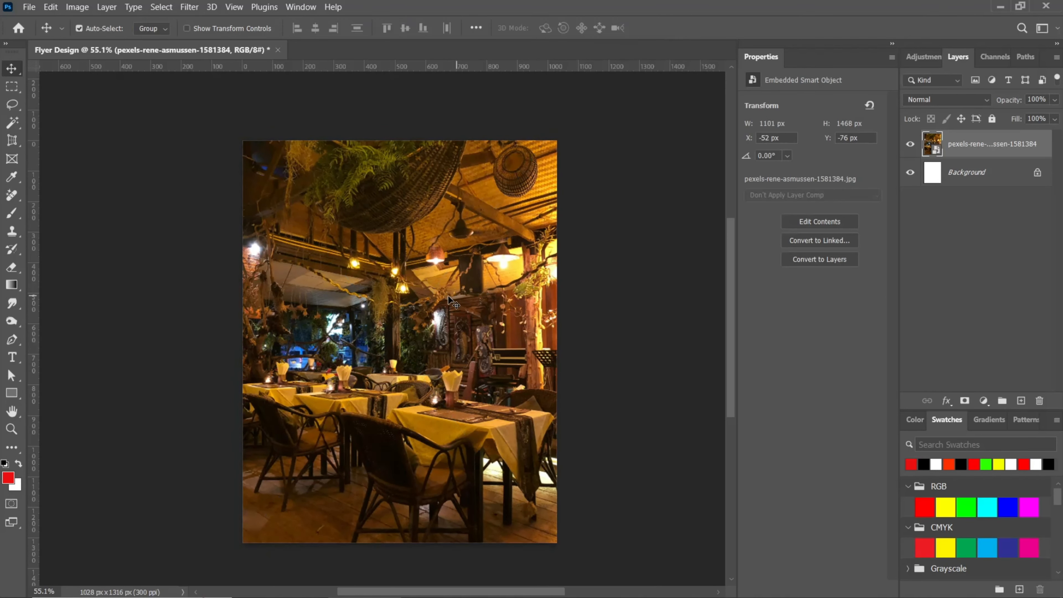
{"action": "left_click", "coordinate": [189, 7]}
{"action": "mouse_move", "coordinate": [230, 180]}
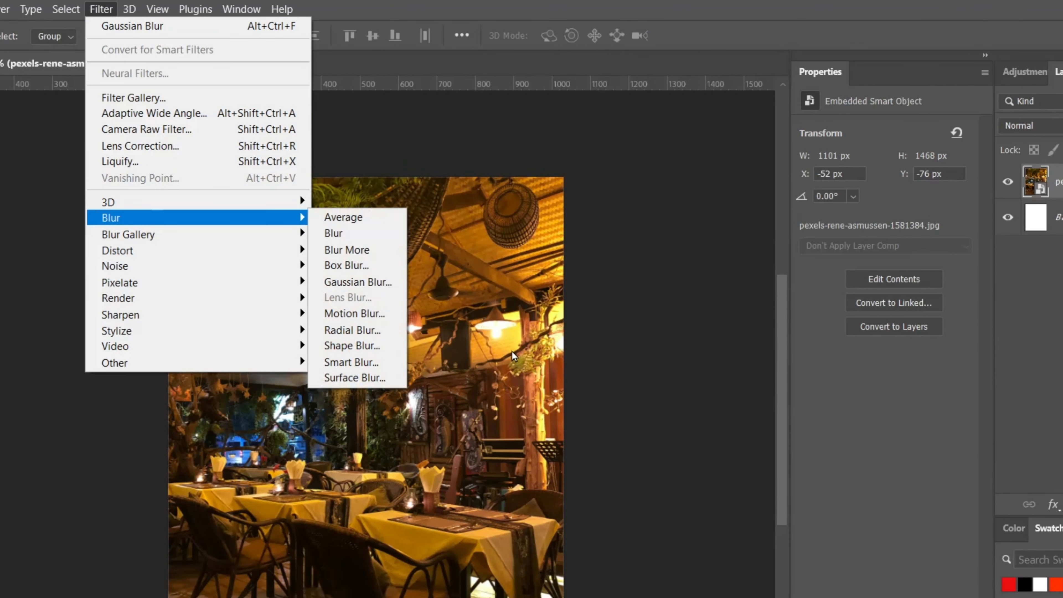
{"action": "left_click", "coordinate": [368, 283]}
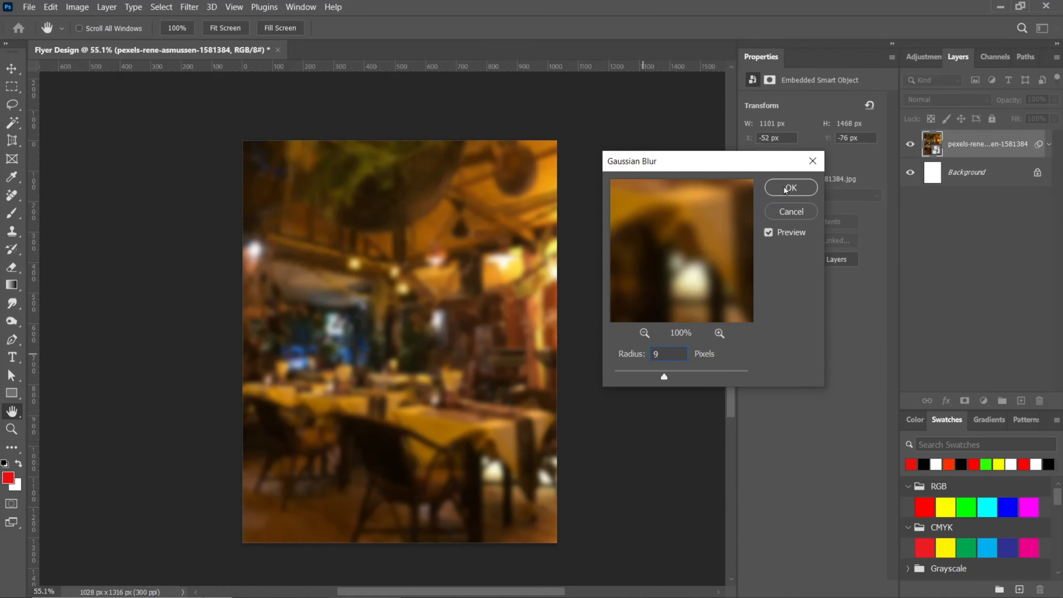
{"action": "left_click", "coordinate": [785, 189]}
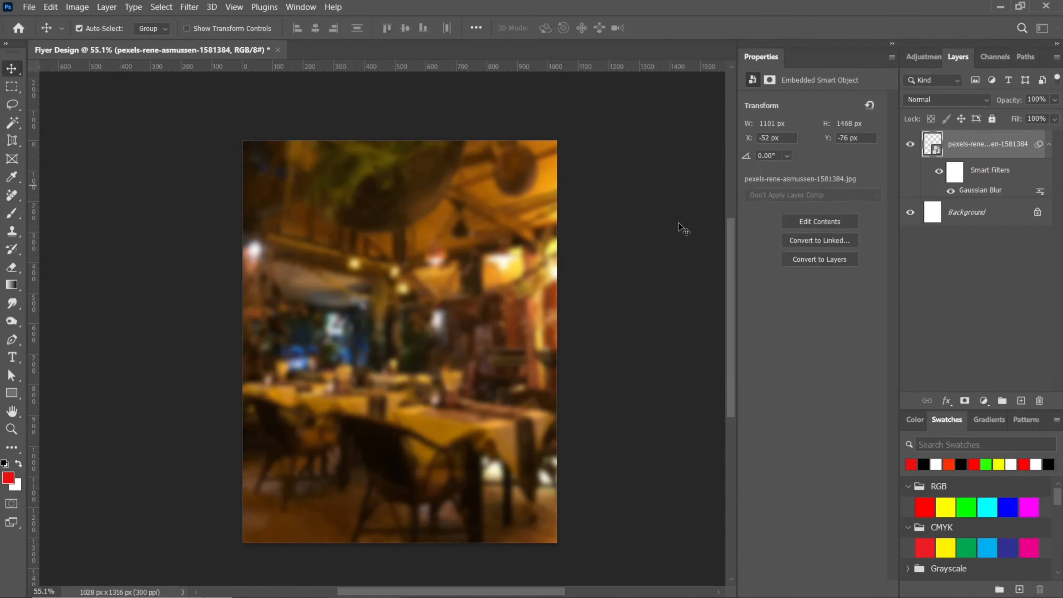
Step: Paint black at 52% opacity on the blur's filter mask over the tables and chairs to bring back their sharpness
{"action": "left_click", "coordinate": [955, 171]}
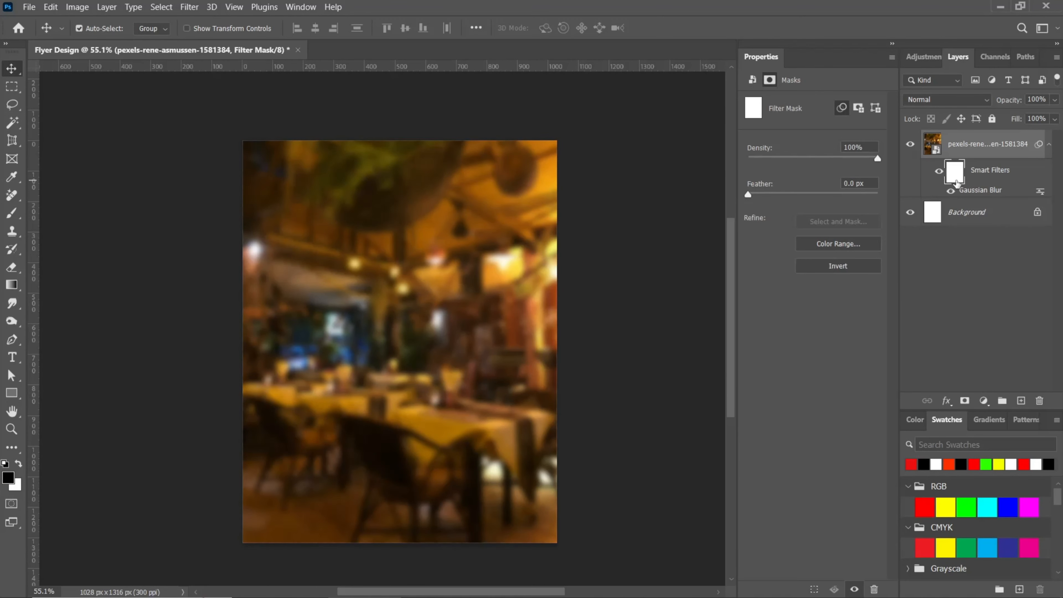
{"action": "key", "text": "b"}
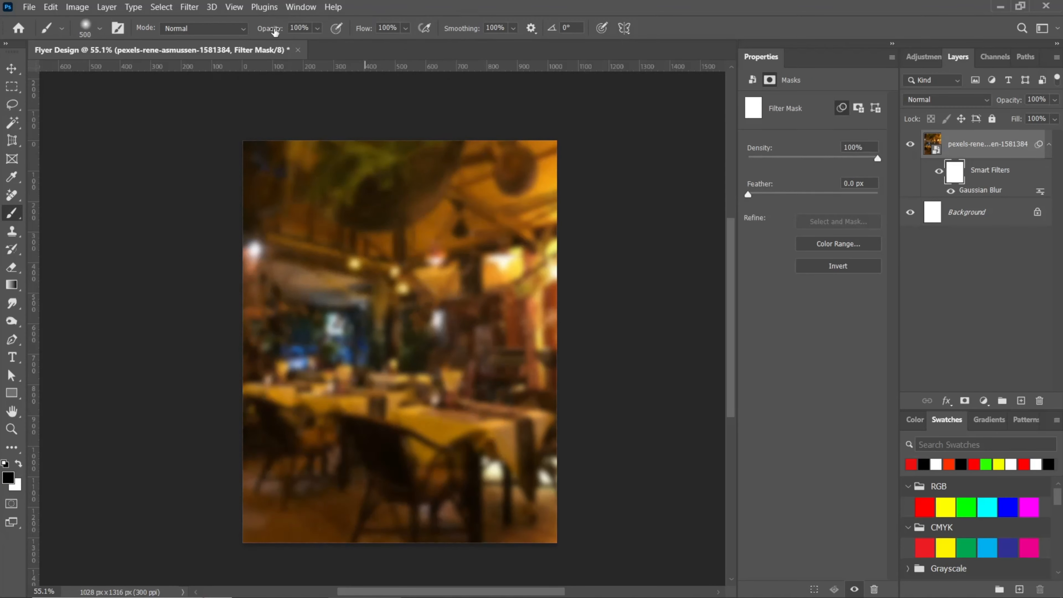
{"action": "mouse_move", "coordinate": [371, 430]}
{"action": "left_mouse_down"}
{"action": "mouse_move", "coordinate": [331, 438]}
{"action": "mouse_move", "coordinate": [509, 448]}
{"action": "mouse_move", "coordinate": [518, 420]}
{"action": "mouse_move", "coordinate": [469, 493]}
{"action": "mouse_move", "coordinate": [306, 519]}
{"action": "mouse_move", "coordinate": [291, 510]}
{"action": "mouse_move", "coordinate": [305, 548]}
{"action": "mouse_move", "coordinate": [461, 437]}
{"action": "mouse_move", "coordinate": [349, 449]}
{"action": "mouse_move", "coordinate": [281, 421]}
{"action": "mouse_move", "coordinate": [390, 453]}
{"action": "mouse_move", "coordinate": [584, 444]}
{"action": "mouse_move", "coordinate": [604, 430]}
{"action": "mouse_move", "coordinate": [589, 338]}
{"action": "left_mouse_up"}
{"action": "key", "text": "x"}
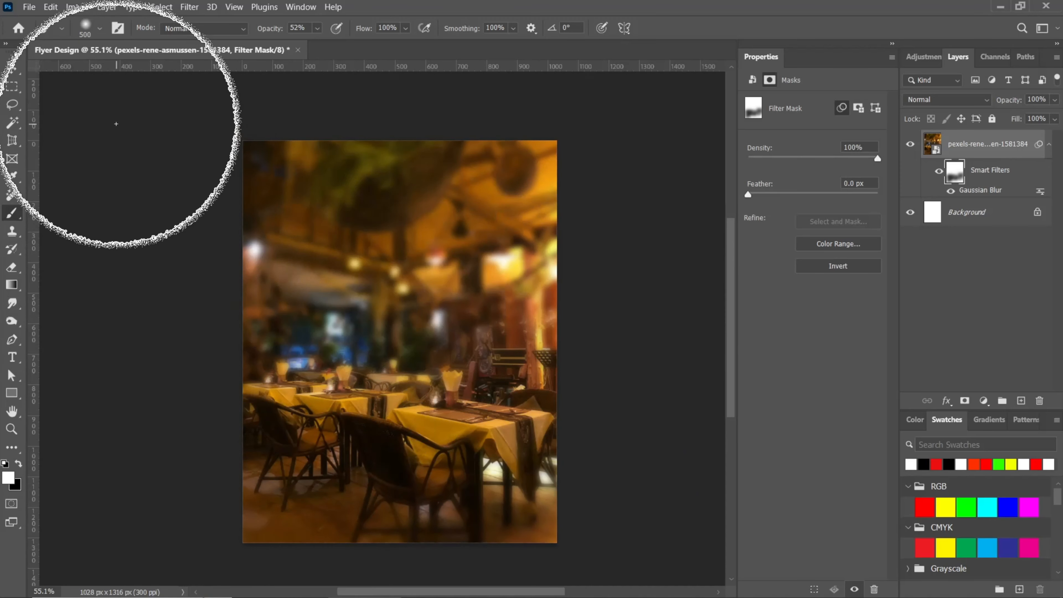
{"action": "left_click", "coordinate": [13, 68]}
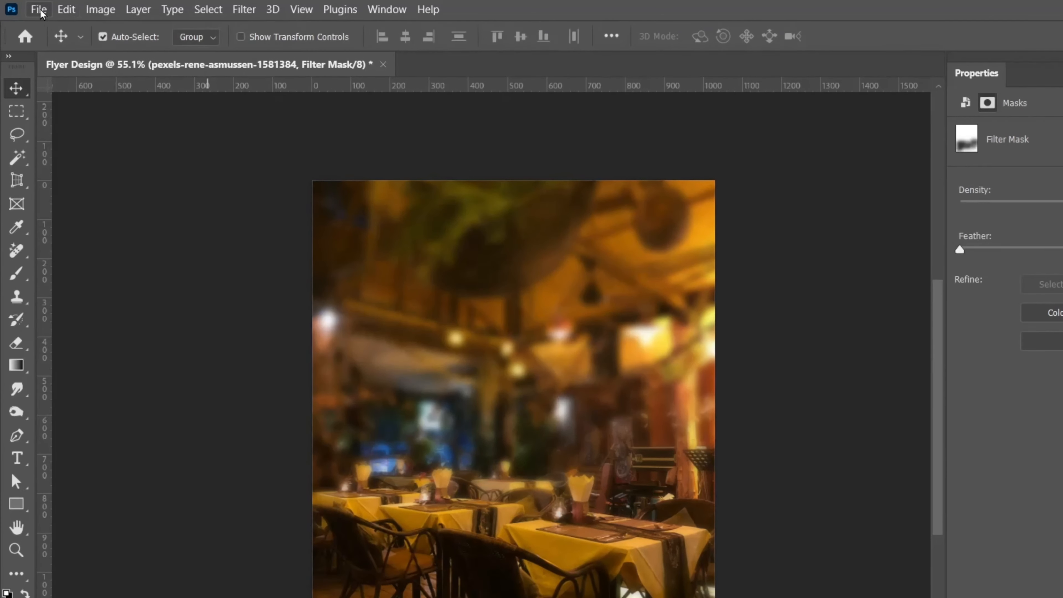
Step: Place the white crumpled paper texture as an embedded image, rotated 90° and scaled to 124.91% to cover the canvas
{"action": "left_click", "coordinate": [29, 6]}
{"action": "left_click", "coordinate": [54, 274]}
{"action": "left_click", "coordinate": [1000, 160]}
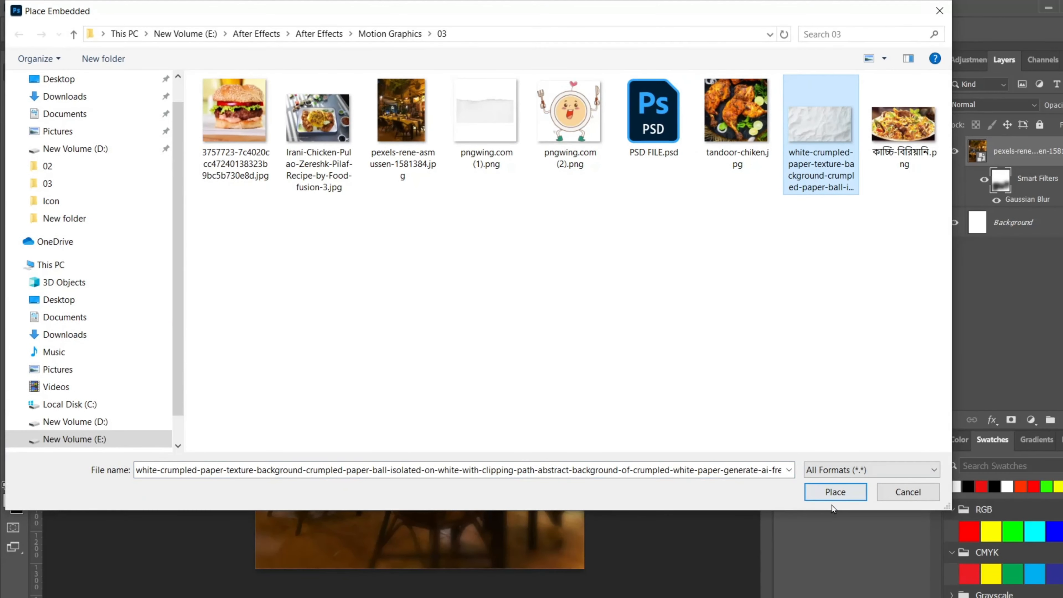
{"action": "left_click", "coordinate": [834, 492]}
{"action": "scroll", "coordinate": [491, 433], "scroll_direction": "down", "scroll_amount": 5}
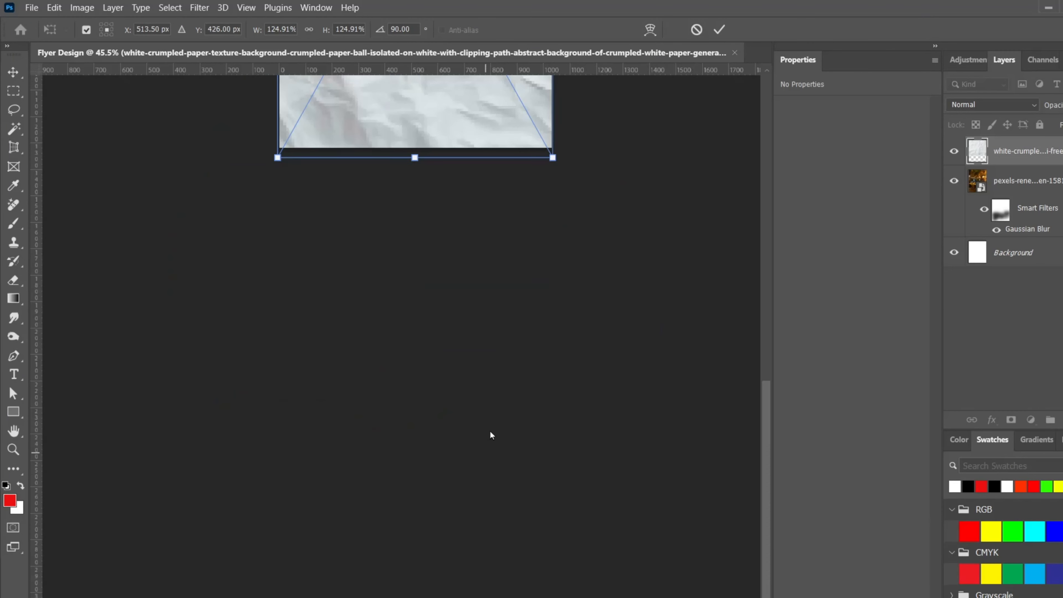
{"action": "scroll", "coordinate": [542, 290], "scroll_direction": "up", "scroll_amount": 5}
{"action": "key", "text": "Return"}
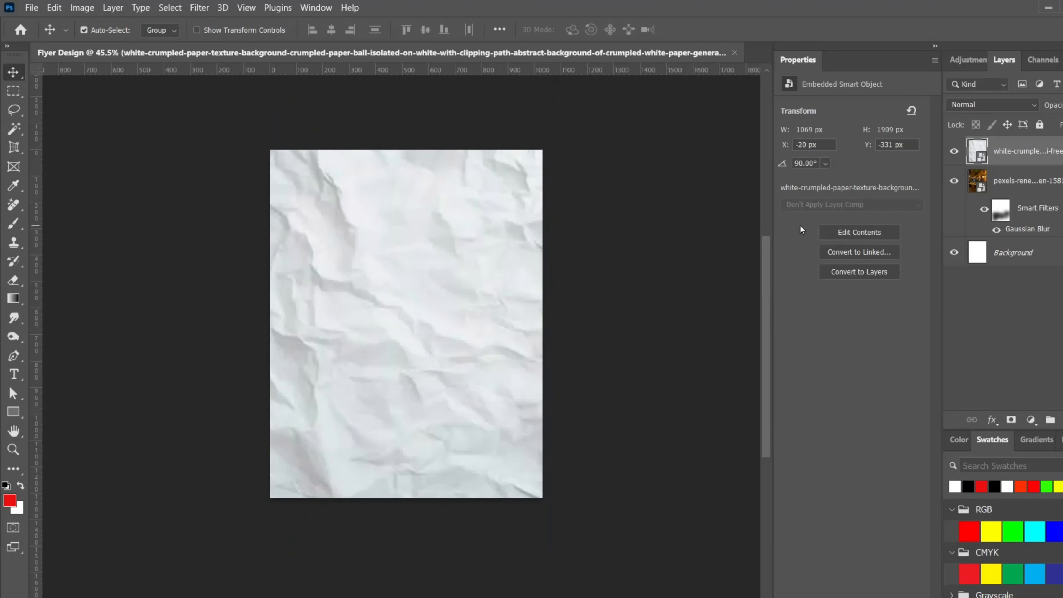
Step: Set the crumpled paper layer's blend mode to Linear Burn and lock both the paper and restaurant photo layers
{"action": "left_click", "coordinate": [997, 105]}
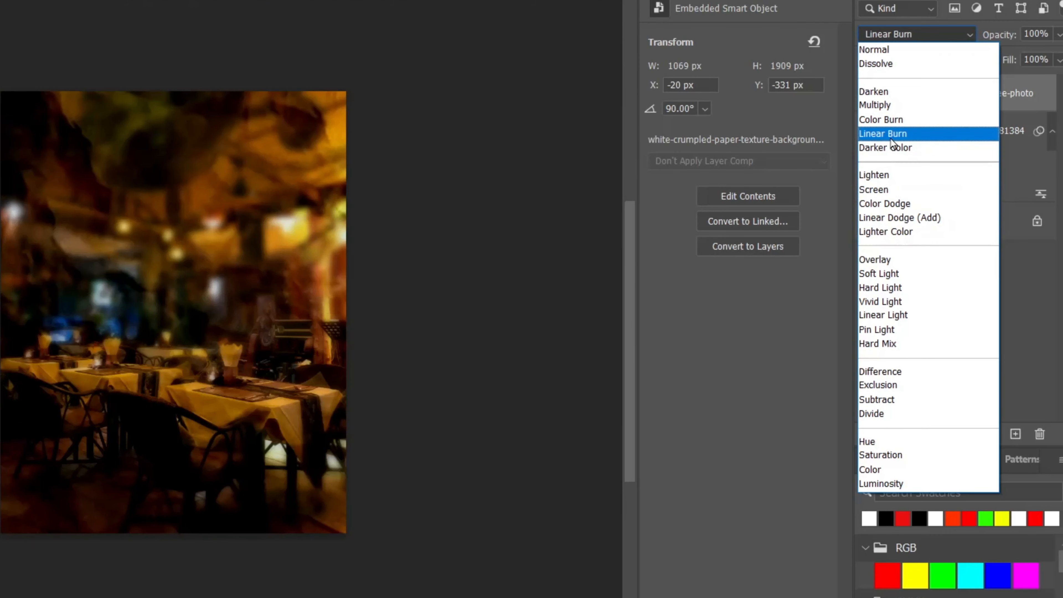
{"action": "left_click", "coordinate": [891, 138]}
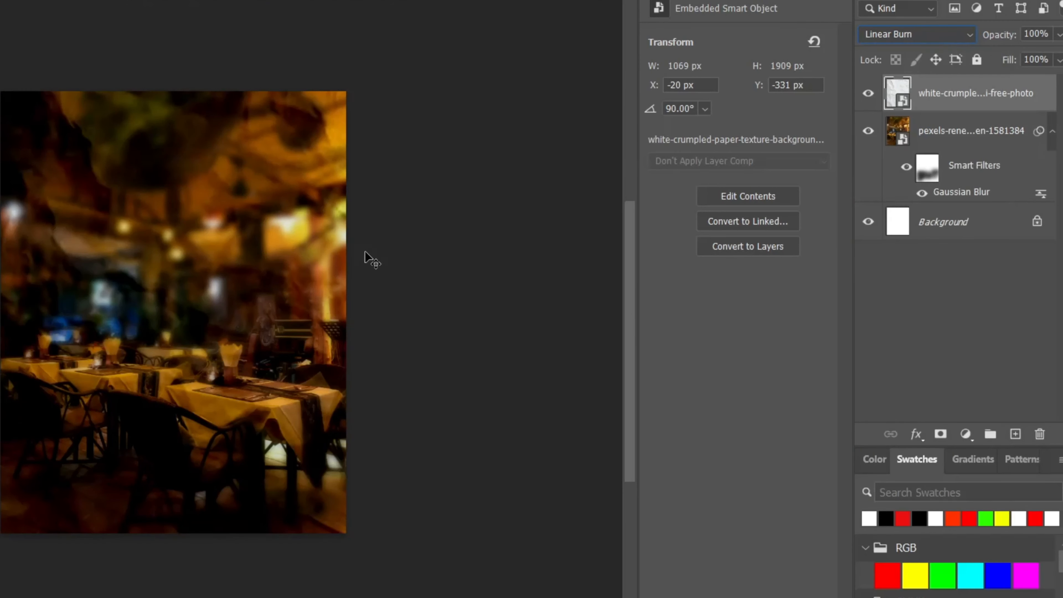
{"action": "left_click_drag", "start_coordinate": [445, 408], "coordinate": [234, 372]}
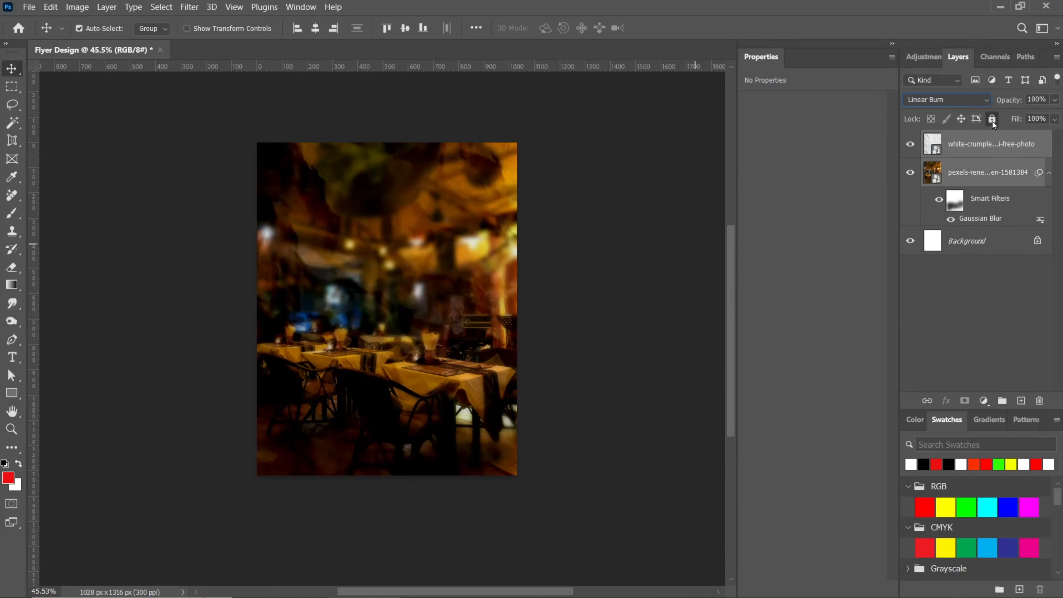
{"action": "left_click", "coordinate": [992, 120]}
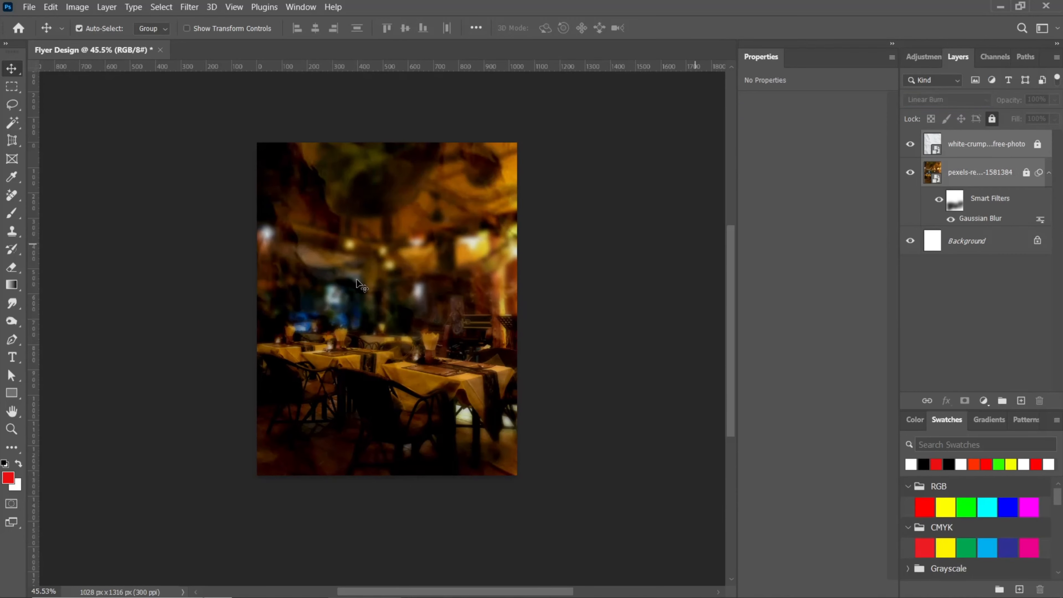
{"action": "left_click", "coordinate": [355, 282]}
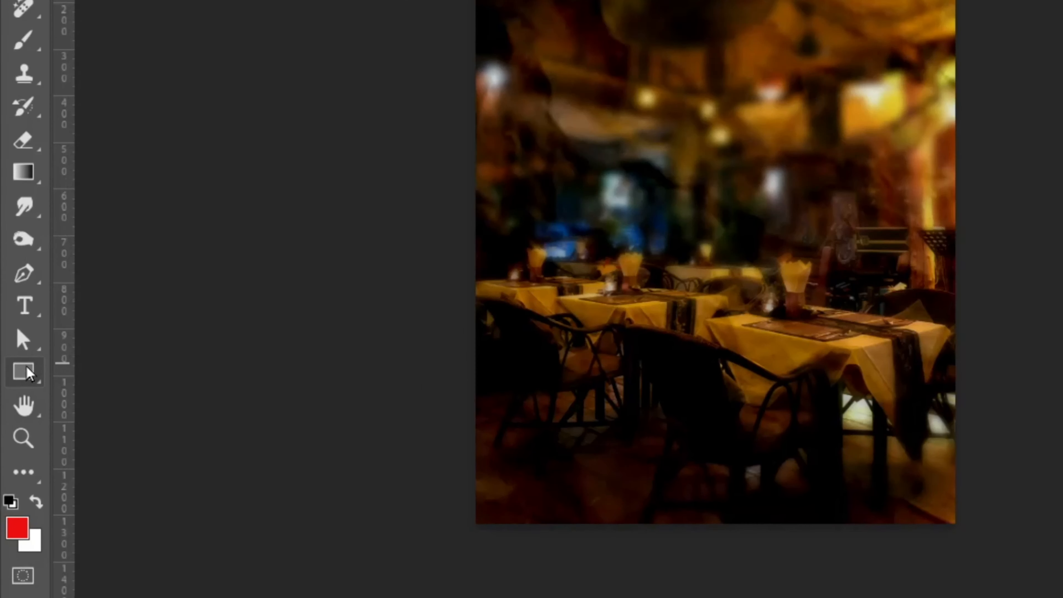
Step: Draw a square of about 518 px at the canvas's upper-left corner with a red fill and a white stroke
{"action": "left_click", "coordinate": [27, 372]}
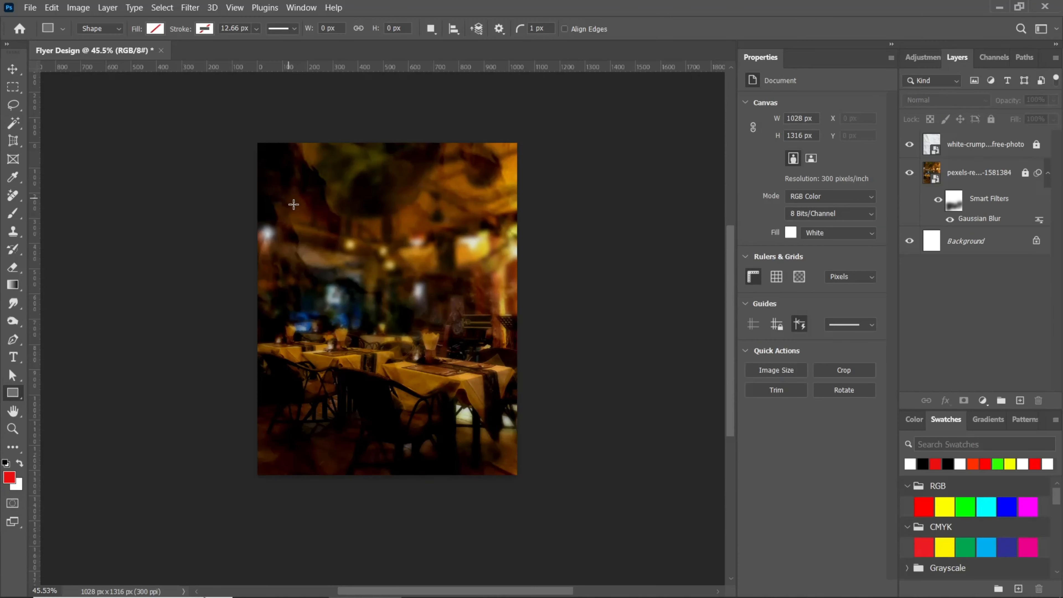
{"action": "left_click_drag", "start_coordinate": [288, 199], "coordinate": [354, 276]}
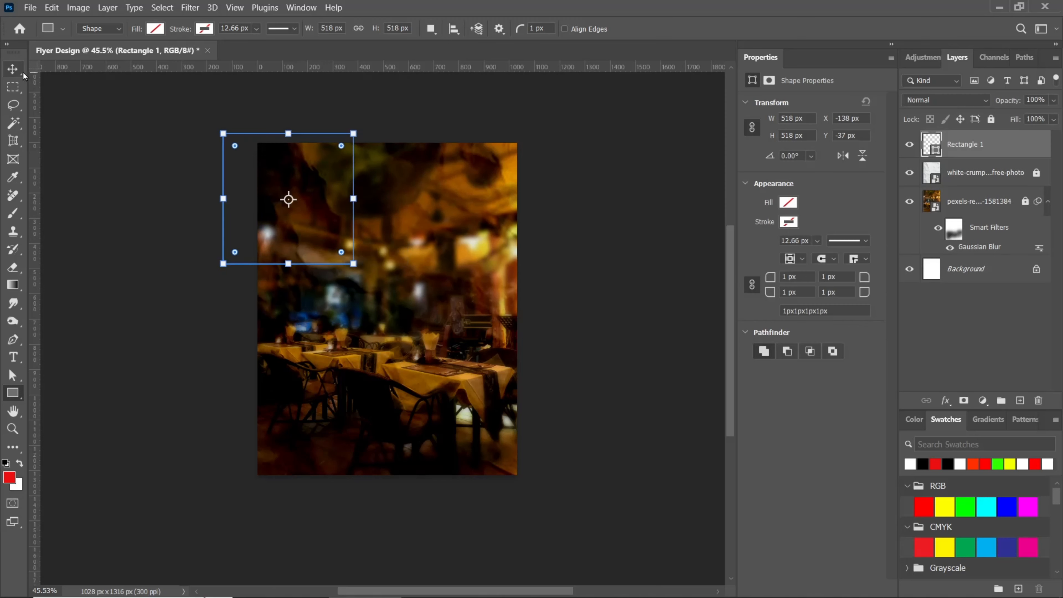
{"action": "left_click", "coordinate": [205, 33]}
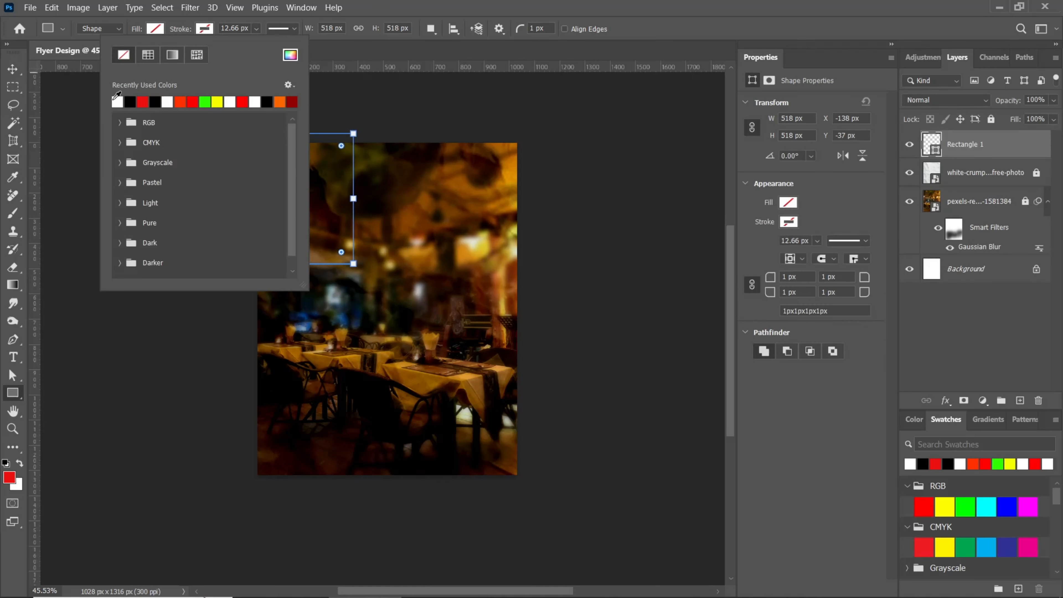
{"action": "left_click", "coordinate": [158, 31]}
{"action": "left_click", "coordinate": [93, 101]}
{"action": "key", "text": "v"}
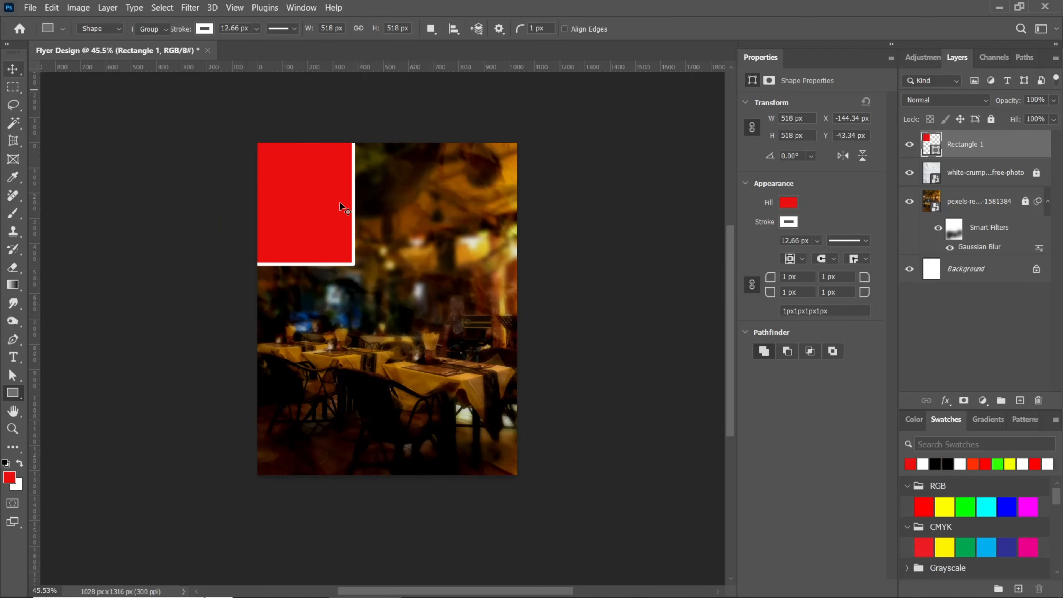
Step: Move the red square fully onto the canvas and rotate it 45° into a diamond
{"action": "left_click_drag", "start_coordinate": [340, 202], "coordinate": [368, 273]}
{"action": "key", "text": "ctrl+t"}
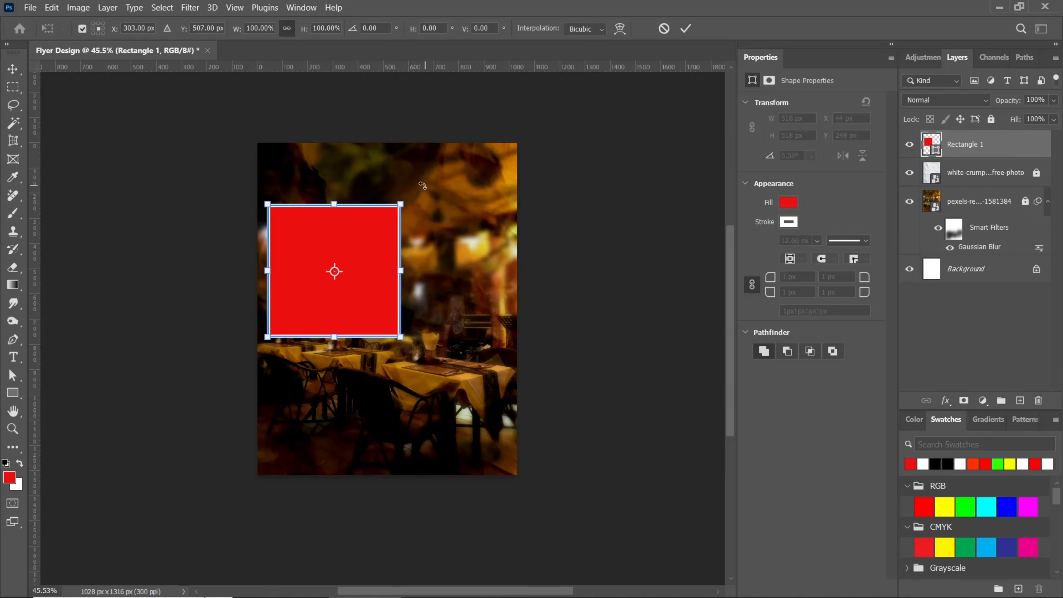
{"action": "left_click_drag", "start_coordinate": [402, 195], "coordinate": [436, 255]}
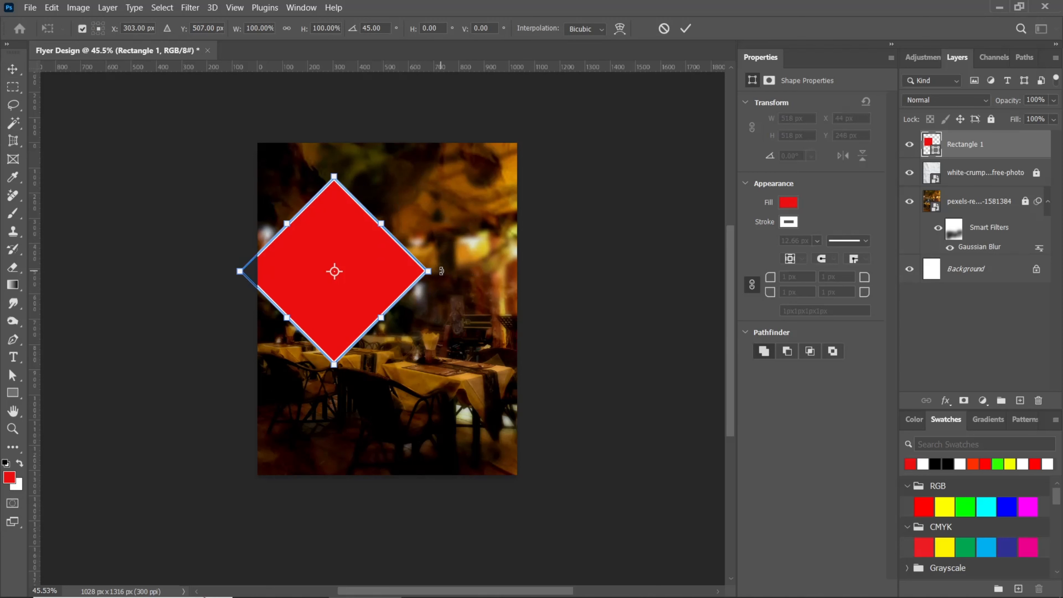
{"action": "left_click", "coordinate": [686, 29]}
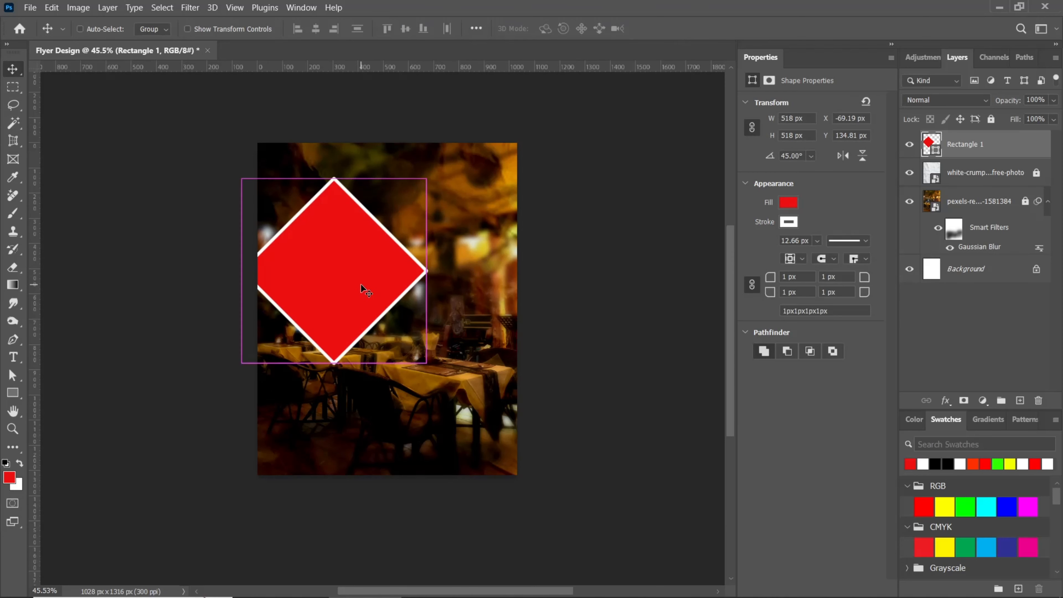
Step: Scale the red diamond down to about 439 px and place a duplicate of it to its right
{"action": "key", "text": "ctrl+t"}
{"action": "left_click_drag", "start_coordinate": [241, 177], "coordinate": [269, 206]}
{"action": "key", "text": "Return"}
{"action": "left_click_drag", "start_coordinate": [305, 289], "coordinate": [356, 287]}
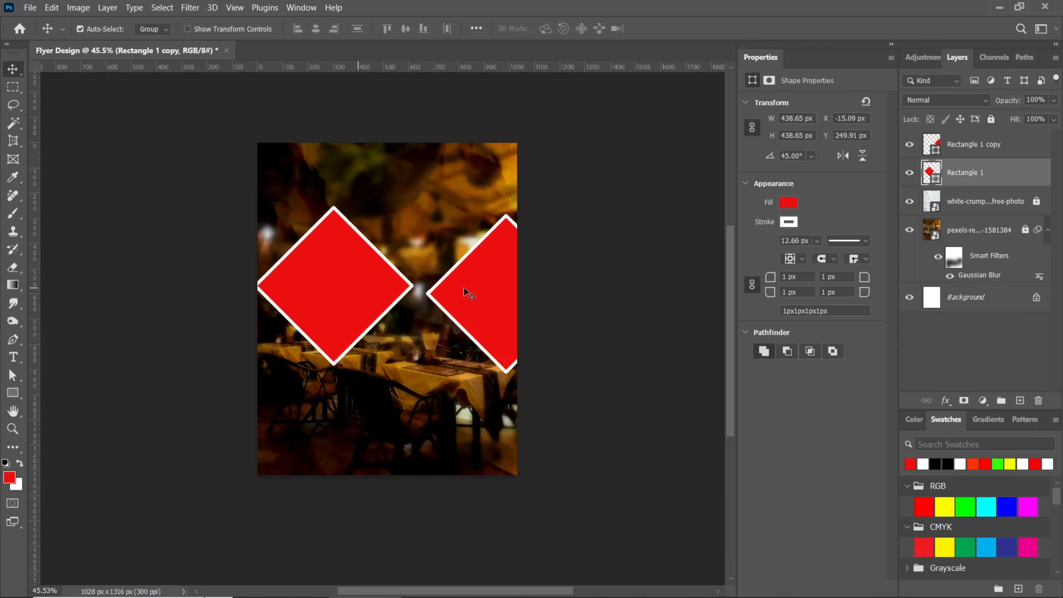
{"action": "left_click_drag", "start_coordinate": [467, 294], "coordinate": [455, 287]}
Step: Scale both diamonds down to about 347 px, fit them side by side, and place a third copy centred above them
{"action": "left_click", "coordinate": [389, 287], "text": "shift"}
{"action": "key", "text": "ctrl+t"}
{"action": "left_click_drag", "start_coordinate": [574, 286], "coordinate": [534, 285]}
{"action": "left_click_drag", "start_coordinate": [254, 216], "coordinate": [281, 229]}
{"action": "left_click_drag", "start_coordinate": [319, 275], "coordinate": [301, 269]}
{"action": "key", "text": "Return"}
{"action": "left_click_drag", "start_coordinate": [451, 307], "coordinate": [385, 228], "text": "alt"}
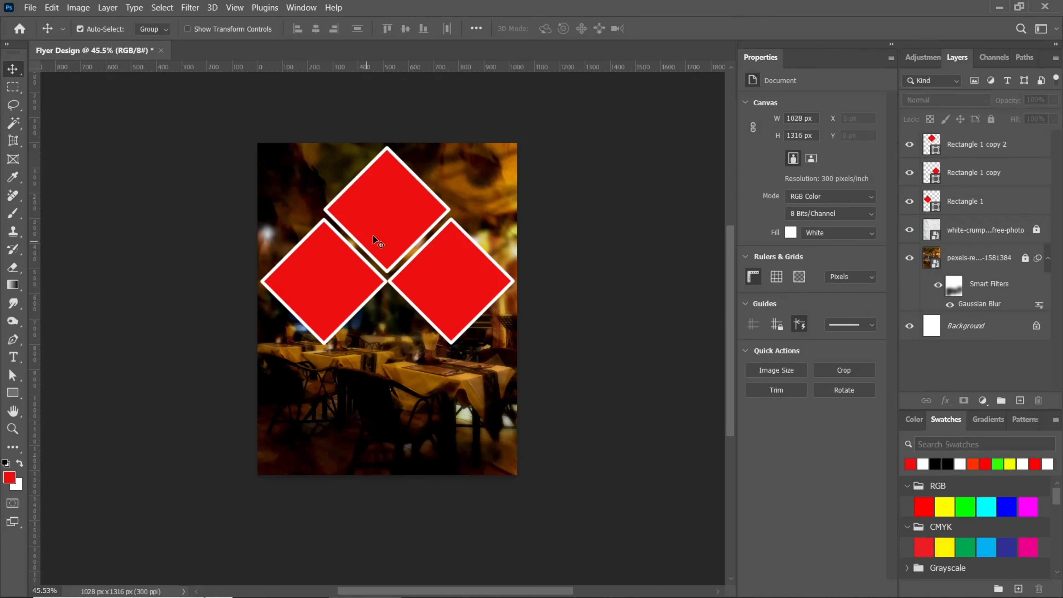
Step: Change the top diamond's stroke colour to yellow
{"action": "left_click", "coordinate": [12, 394]}
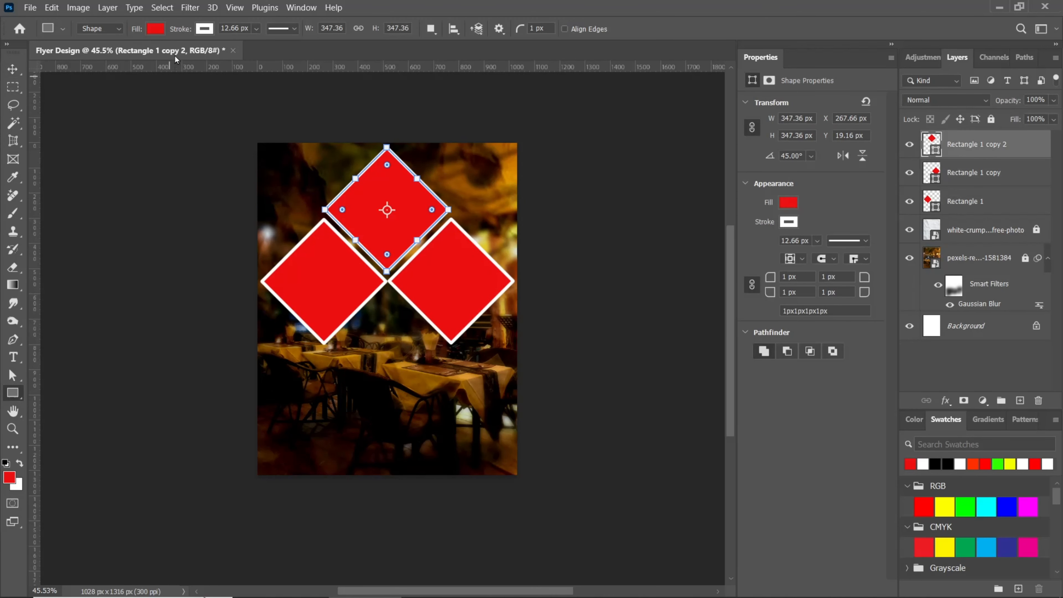
{"action": "left_click", "coordinate": [208, 33]}
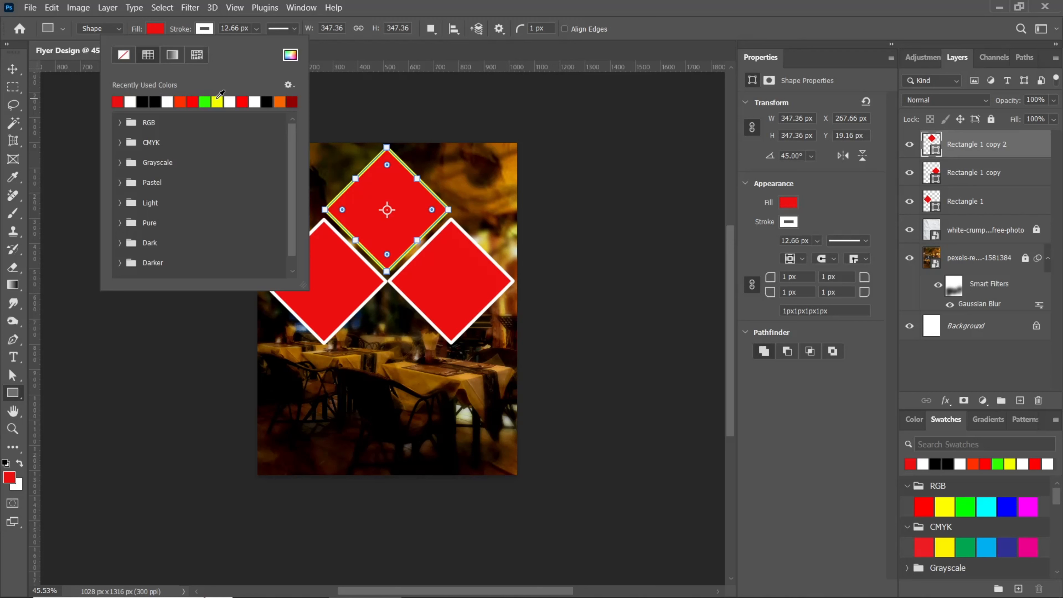
{"action": "left_click", "coordinate": [218, 102]}
{"action": "key", "text": "Return"}
{"action": "key", "text": "Return"}
{"action": "key", "text": "v"}
Step: Change the right diamond's stroke colour to green
{"action": "left_click", "coordinate": [457, 280]}
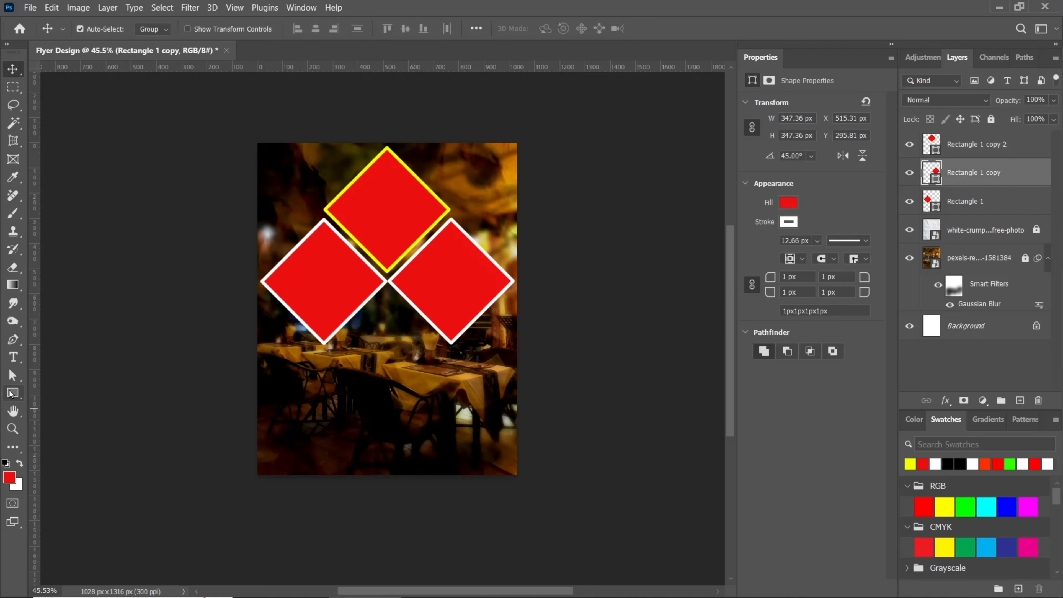
{"action": "left_click", "coordinate": [12, 393]}
{"action": "left_click", "coordinate": [204, 28]}
{"action": "left_click", "coordinate": [217, 101]}
{"action": "key", "text": "Return"}
{"action": "key", "text": "Return"}
{"action": "key", "text": "v"}
Step: Place tandoor-chiken.jpg as an embedded image directly above the top diamond's layer
{"action": "left_click", "coordinate": [374, 212]}
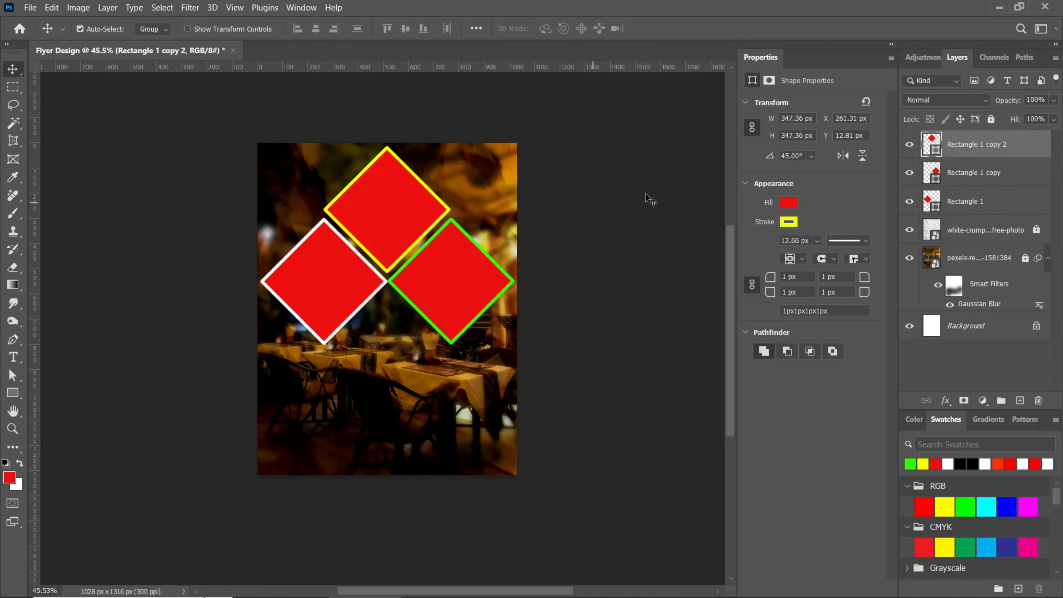
{"action": "left_click", "coordinate": [30, 7]}
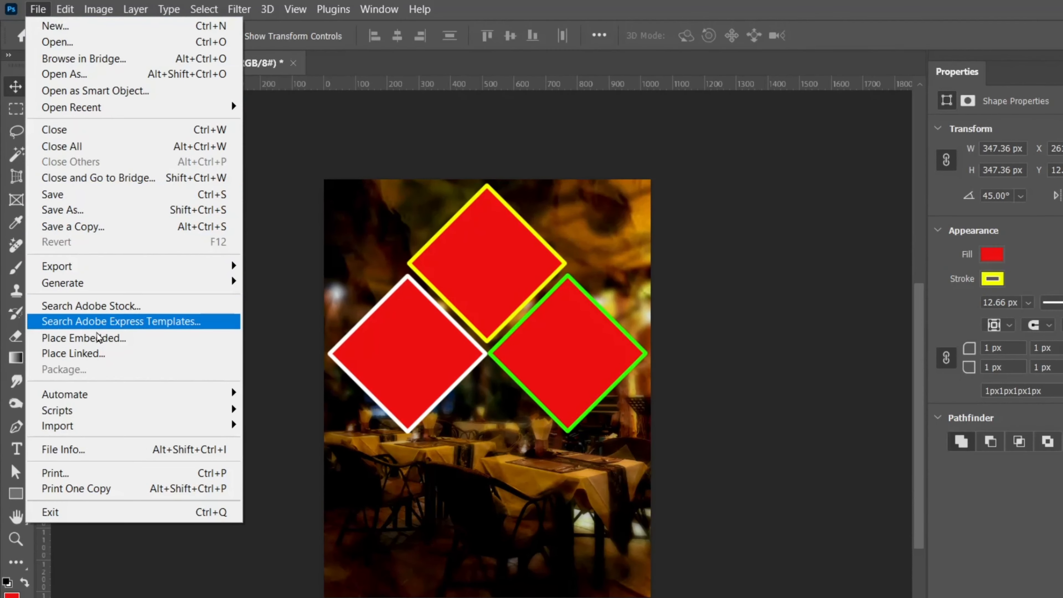
{"action": "left_click", "coordinate": [231, 337]}
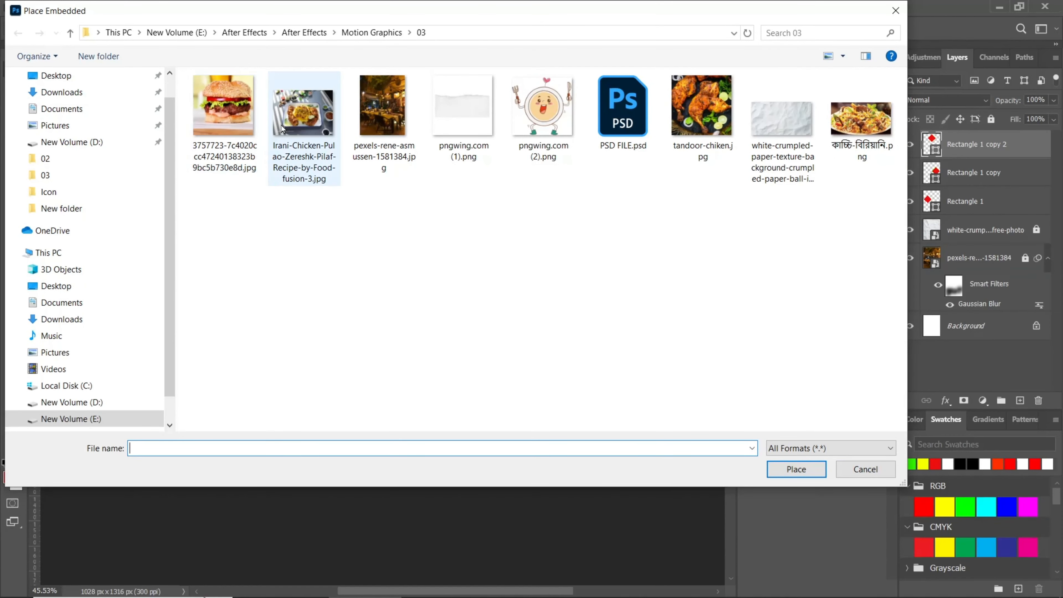
{"action": "left_click", "coordinate": [712, 126]}
{"action": "left_click", "coordinate": [776, 473]}
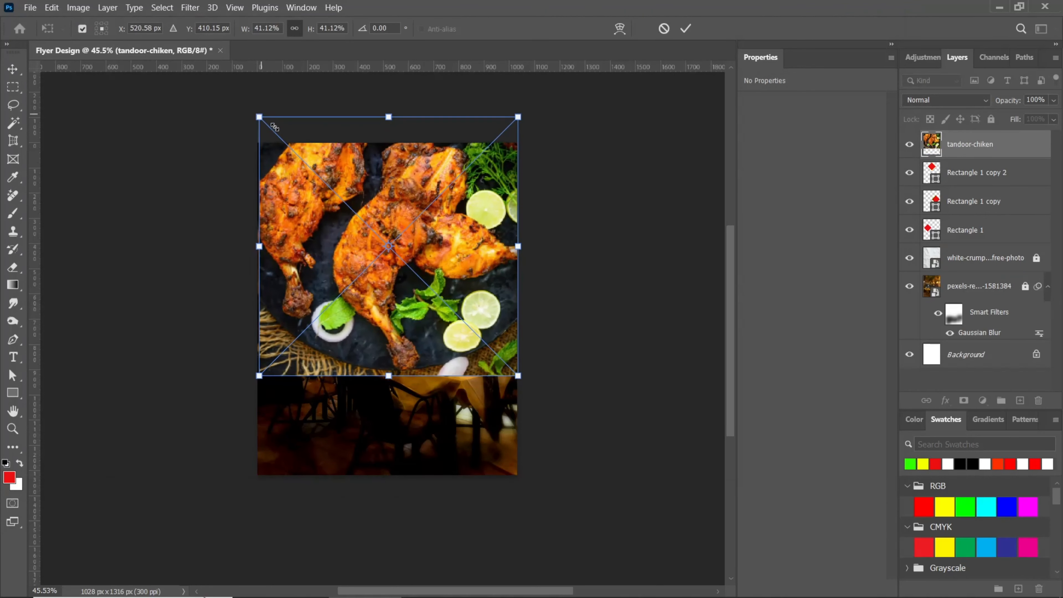
Step: Scale the tandoor-chiken photo to about 21%, position it over the top diamond, and clip it to that shape
{"action": "left_click_drag", "start_coordinate": [260, 116], "coordinate": [356, 223]}
{"action": "left_click_drag", "start_coordinate": [403, 276], "coordinate": [356, 203]}
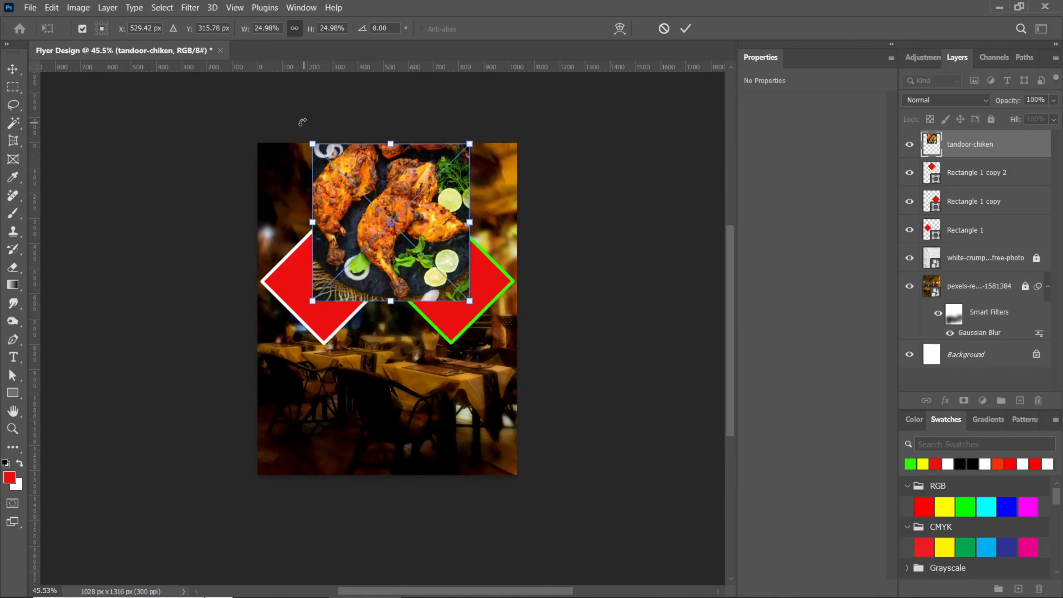
{"action": "left_click_drag", "start_coordinate": [312, 144], "coordinate": [336, 168]}
{"action": "left_click_drag", "start_coordinate": [380, 215], "coordinate": [358, 189]}
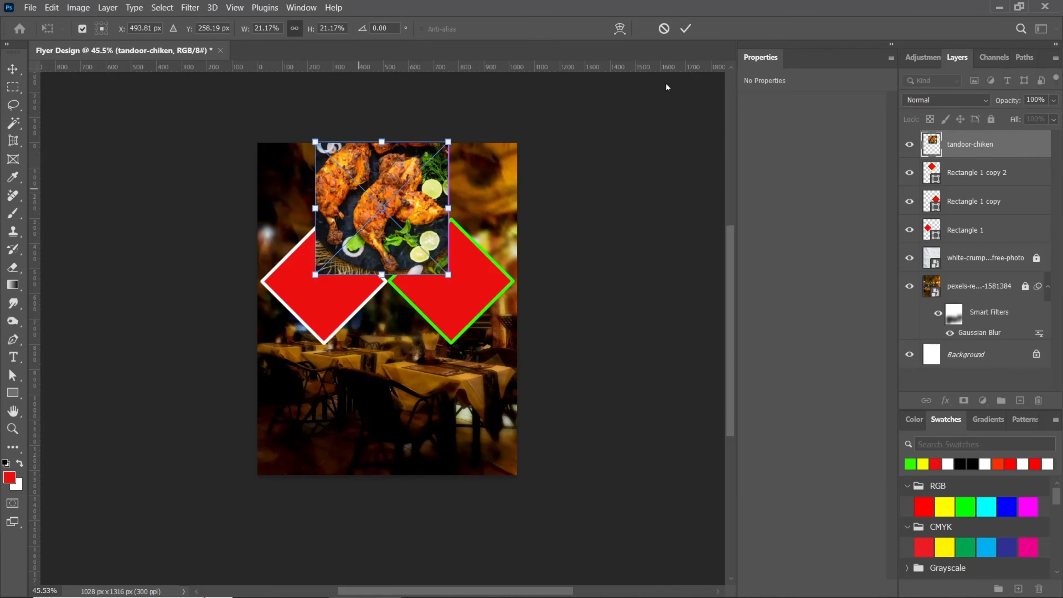
{"action": "left_click", "coordinate": [686, 29]}
{"action": "right_click", "coordinate": [1014, 153]}
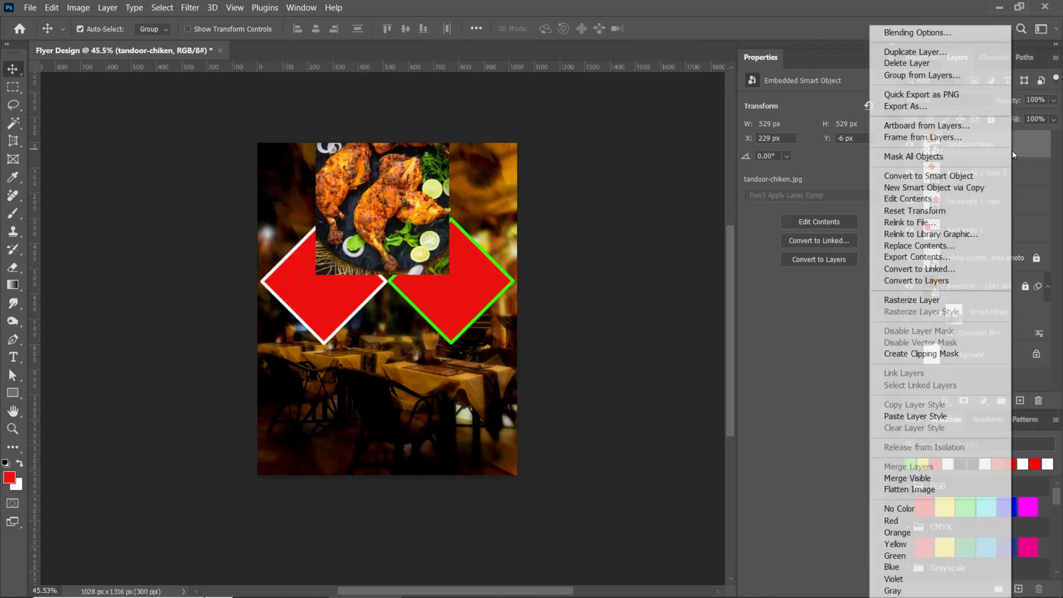
{"action": "left_click", "coordinate": [915, 357]}
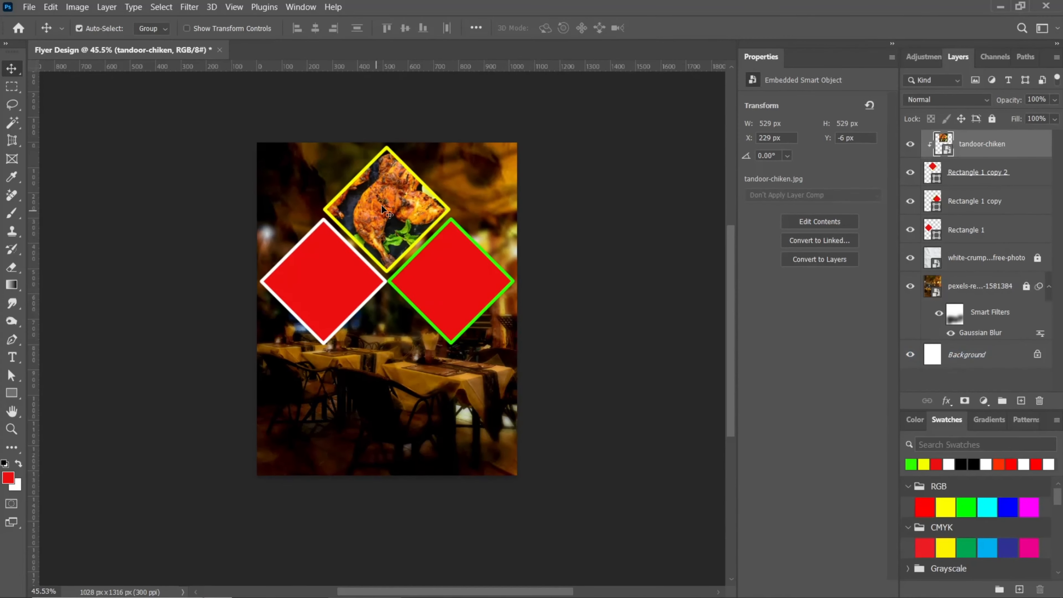
Step: Scale the clipped tandoor-chiken photo down to about 20% and centre it inside the yellow-outlined diamond
{"action": "left_click_drag", "start_coordinate": [223, 150], "coordinate": [233, 158]}
{"action": "key", "text": "ctrl+t"}
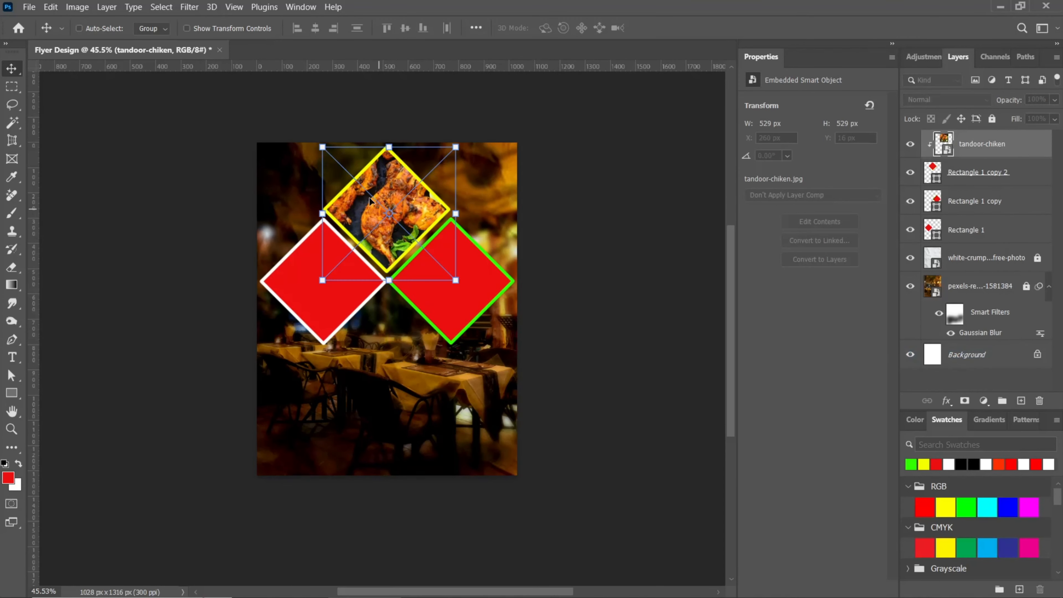
{"action": "left_click_drag", "start_coordinate": [323, 146], "coordinate": [331, 154]}
{"action": "left_click_drag", "start_coordinate": [383, 218], "coordinate": [402, 188]}
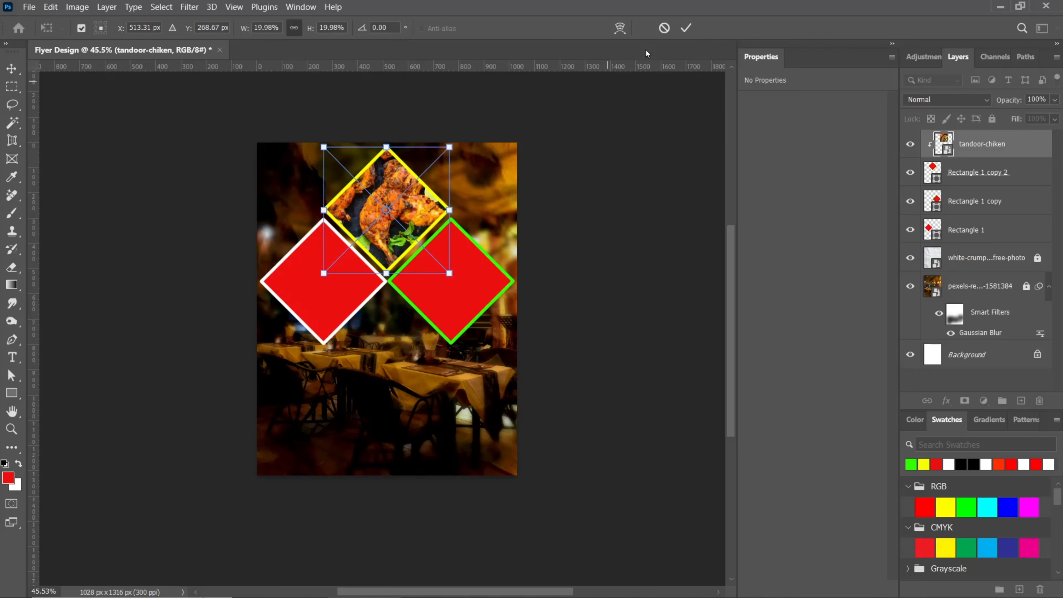
{"action": "left_click", "coordinate": [685, 28]}
Step: Place the burger photo as an embedded image directly above the green-outlined diamond and clip it to that shape
{"action": "left_click", "coordinate": [473, 297]}
{"action": "left_click", "coordinate": [29, 7]}
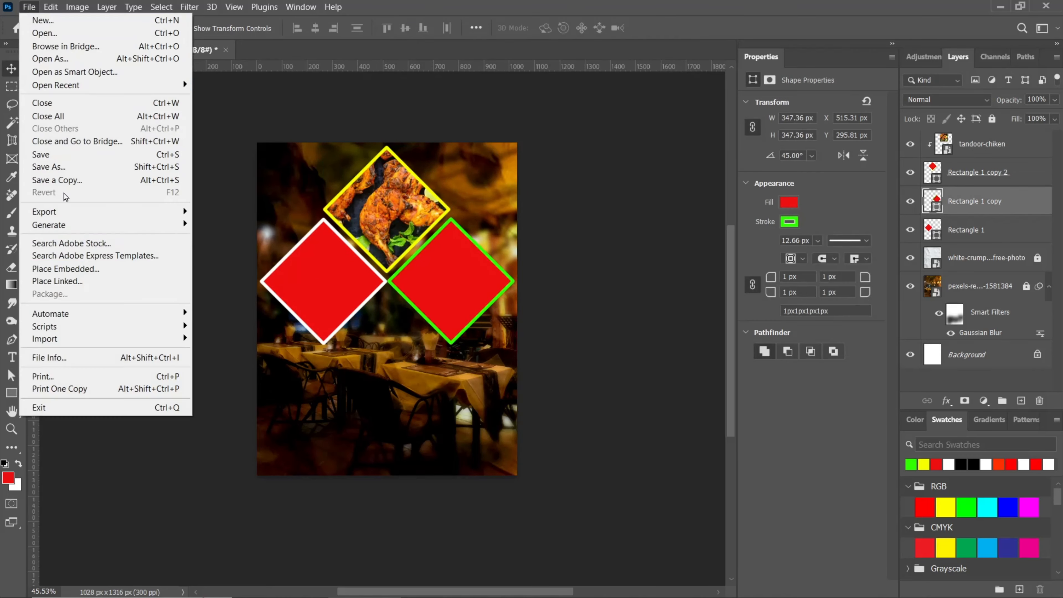
{"action": "left_click", "coordinate": [54, 289]}
{"action": "left_click", "coordinate": [797, 469]}
{"action": "key", "text": "Return"}
{"action": "key", "text": "ctrl+alt+g"}
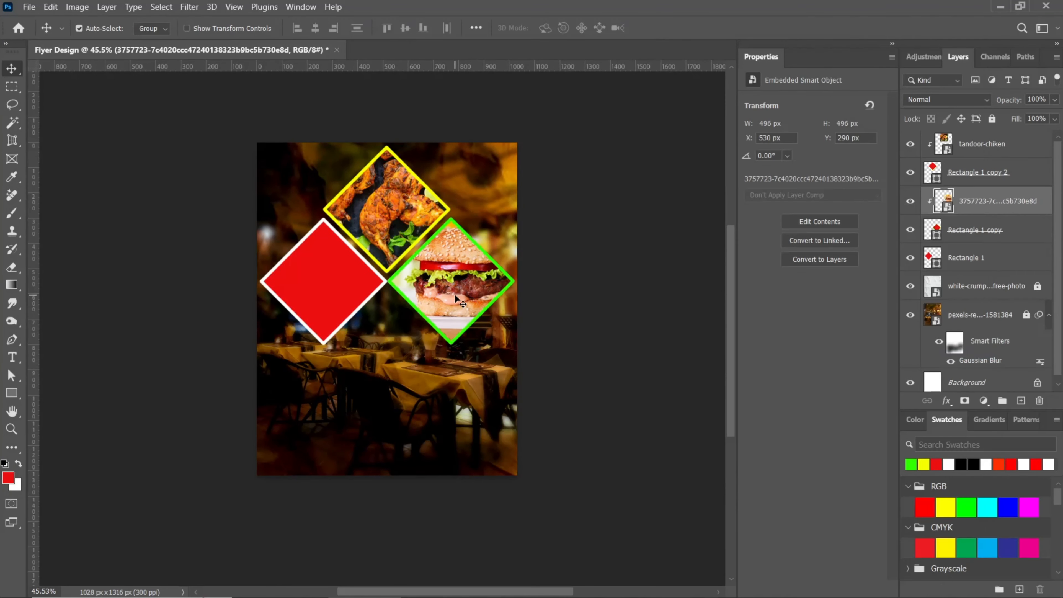
{"action": "key", "text": "shift+Up"}
Step: Place Irani-Chicken-Pulao-Zereshk-Pilaf-Recipe-by-Food-fusion-3.jpg as an embedded image over the white-outlined diamond and clip it to that shape
{"action": "left_click", "coordinate": [349, 295]}
{"action": "left_click", "coordinate": [28, 7]}
{"action": "left_click", "coordinate": [77, 269]}
{"action": "left_click", "coordinate": [306, 107]}
{"action": "left_click", "coordinate": [797, 470]}
{"action": "left_click_drag", "start_coordinate": [517, 407], "coordinate": [369, 315]}
{"action": "key", "text": "Return"}
{"action": "key", "text": "ctrl+alt+g"}
{"action": "left_click_drag", "start_coordinate": [322, 282], "coordinate": [325, 284]}
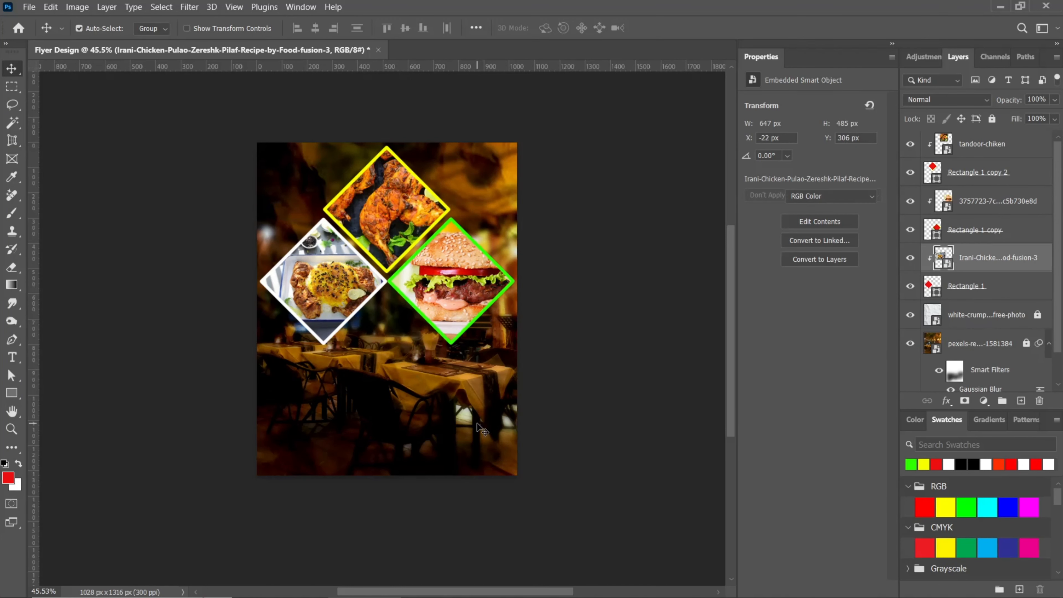
Step: Place pngwing.com (1).png as an embedded image above all other layers
{"action": "left_click", "coordinate": [481, 430]}
{"action": "left_click", "coordinate": [29, 7]}
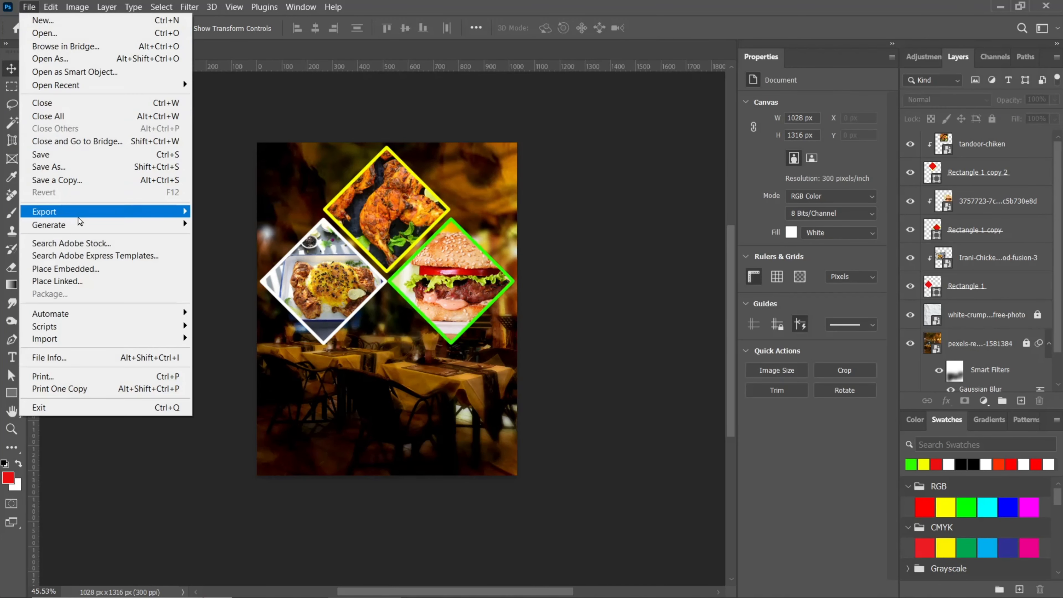
{"action": "left_click", "coordinate": [78, 272]}
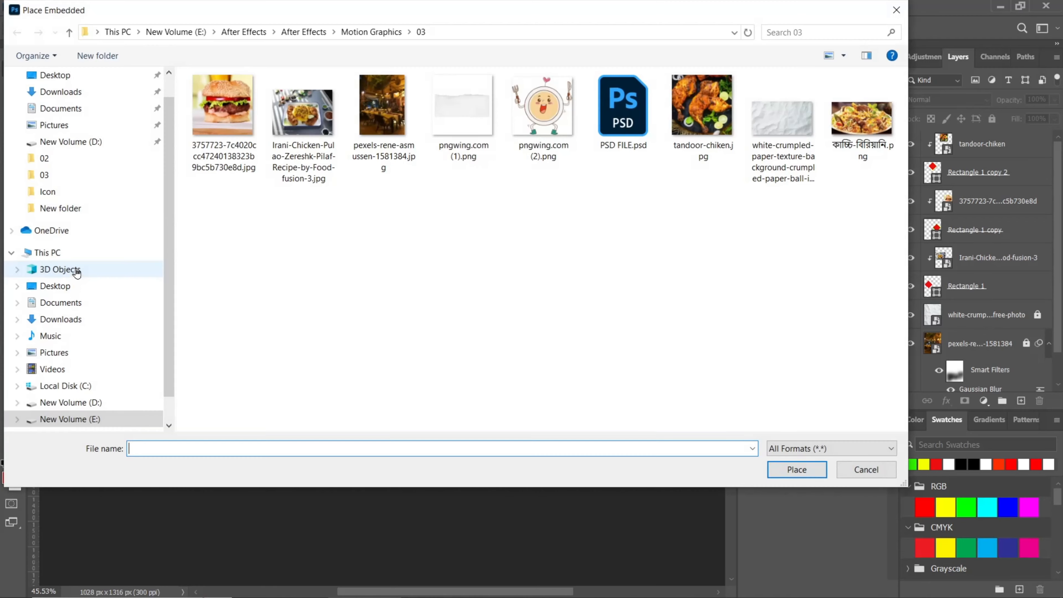
{"action": "left_click", "coordinate": [482, 125]}
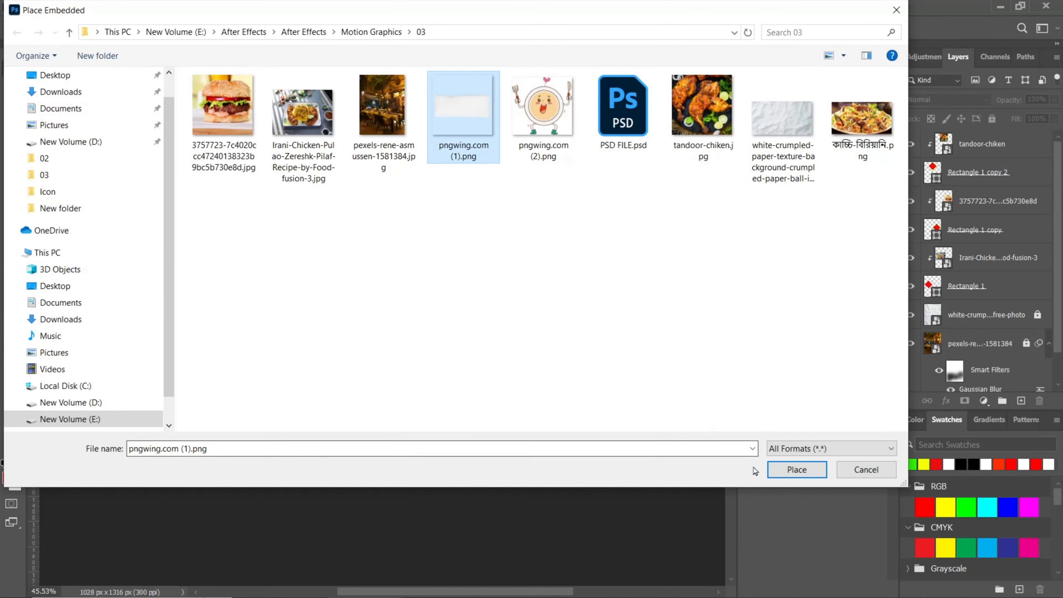
{"action": "left_click", "coordinate": [775, 472]}
Step: Rotate the torn paper image to about 41° and fit it into the flyer's lower-left corner
{"action": "left_click_drag", "start_coordinate": [415, 309], "coordinate": [384, 406]}
{"action": "left_click_drag", "start_coordinate": [520, 280], "coordinate": [534, 368]}
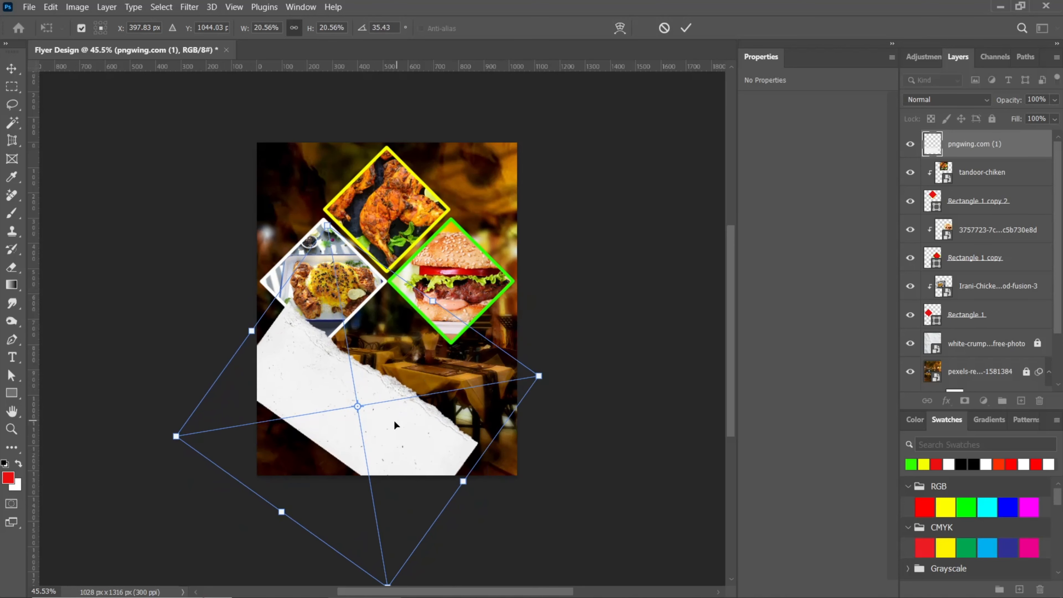
{"action": "left_click_drag", "start_coordinate": [392, 427], "coordinate": [332, 485]}
{"action": "left_click_drag", "start_coordinate": [534, 403], "coordinate": [532, 429]}
{"action": "left_click_drag", "start_coordinate": [293, 425], "coordinate": [292, 424]}
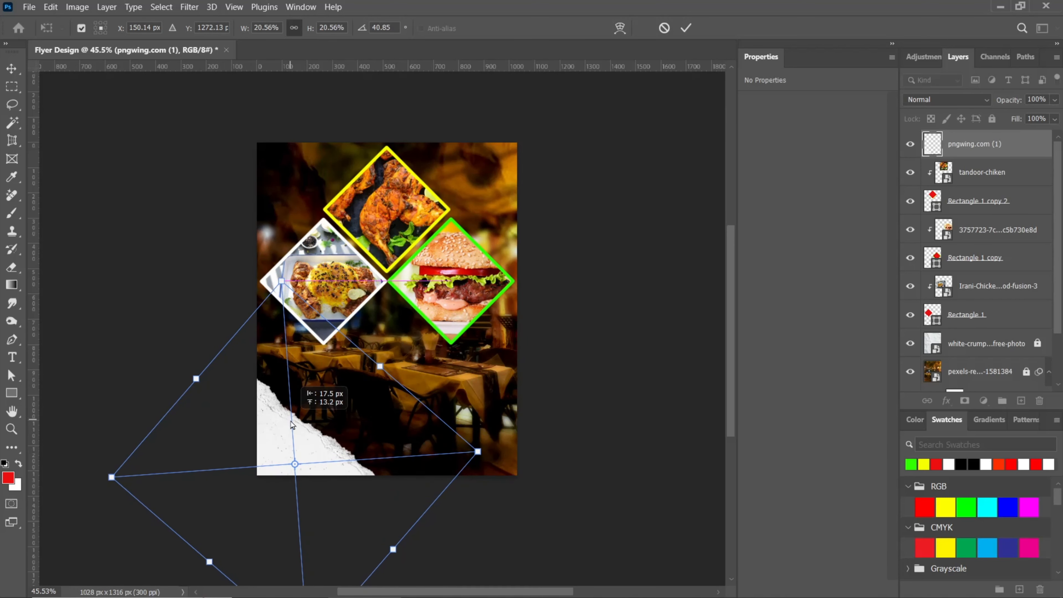
{"action": "left_click", "coordinate": [685, 27]}
Step: Duplicate the torn paper, flip the copy horizontally, and fit it into the flyer's lower-right corner
{"action": "left_click_drag", "start_coordinate": [272, 452], "coordinate": [426, 442]}
{"action": "key", "text": "ctrl+t"}
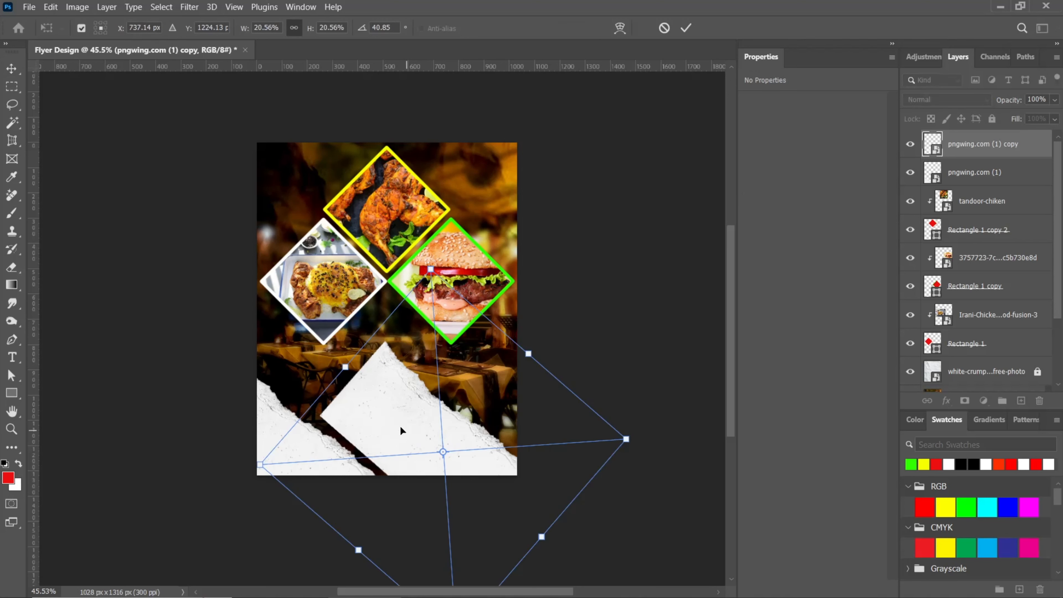
{"action": "right_click", "coordinate": [397, 433]}
{"action": "left_click", "coordinate": [433, 404]}
{"action": "left_click_drag", "start_coordinate": [454, 434], "coordinate": [495, 445]}
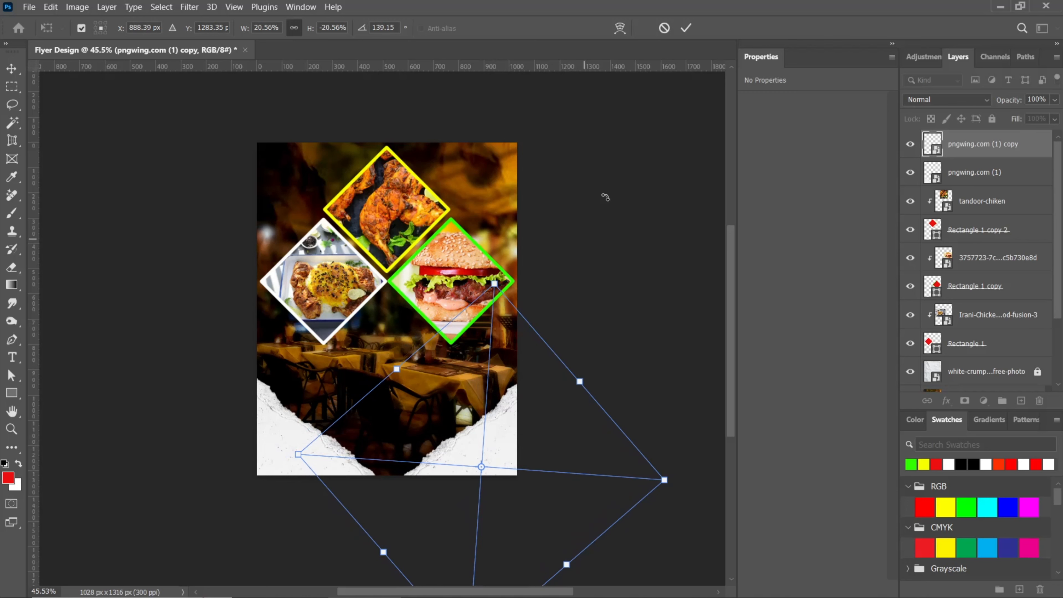
{"action": "left_click", "coordinate": [686, 30]}
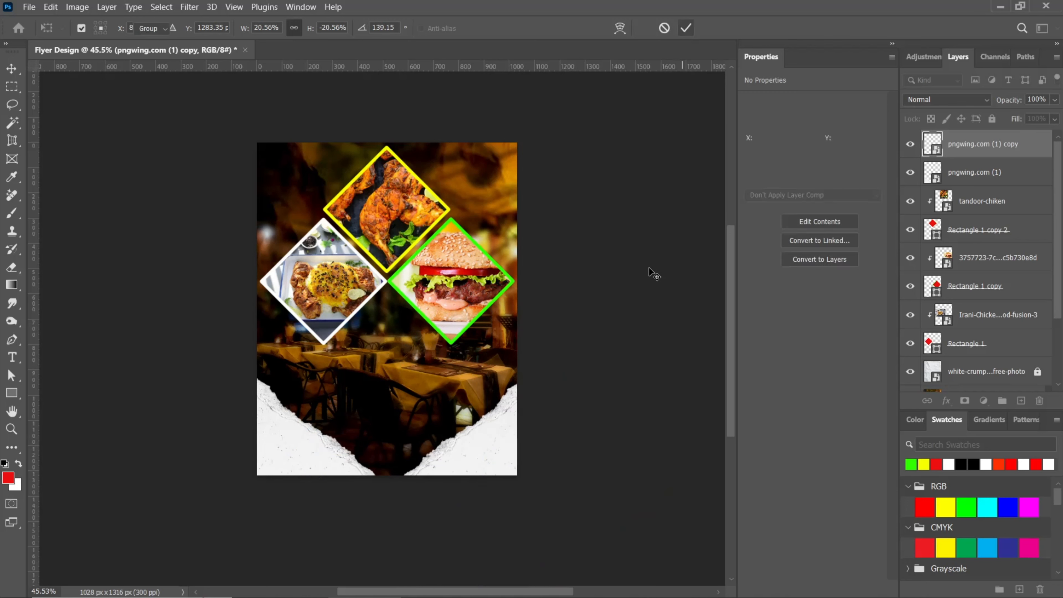
Step: Add a Color Overlay in yellow, RGB 255, 210, 0, to the torn paper copy's layer style
{"action": "right_click", "coordinate": [1018, 145]}
{"action": "key", "text": "Escape"}
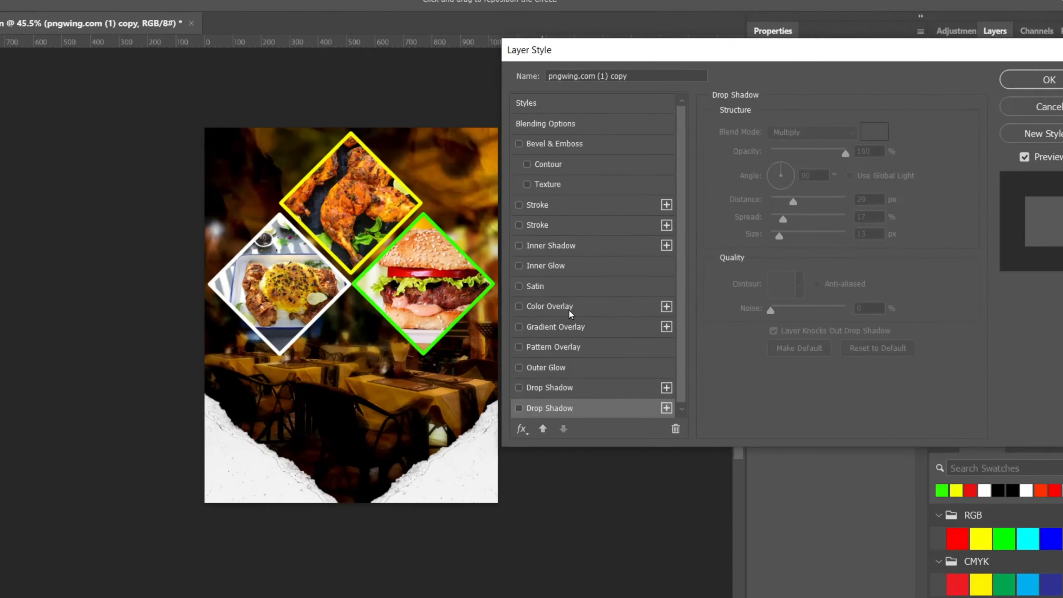
{"action": "left_click", "coordinate": [581, 309]}
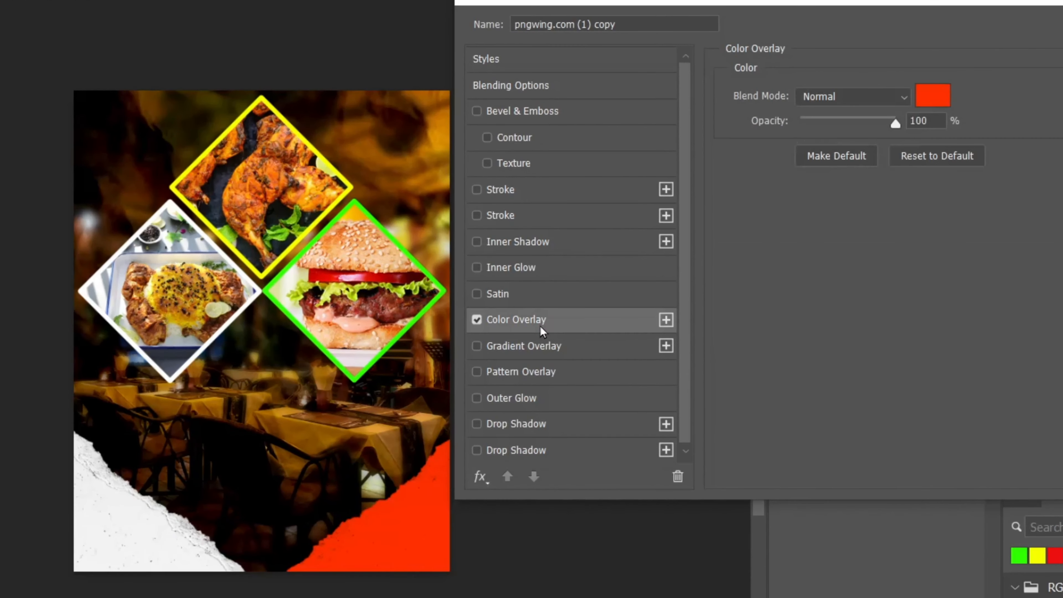
{"action": "left_click", "coordinate": [937, 104]}
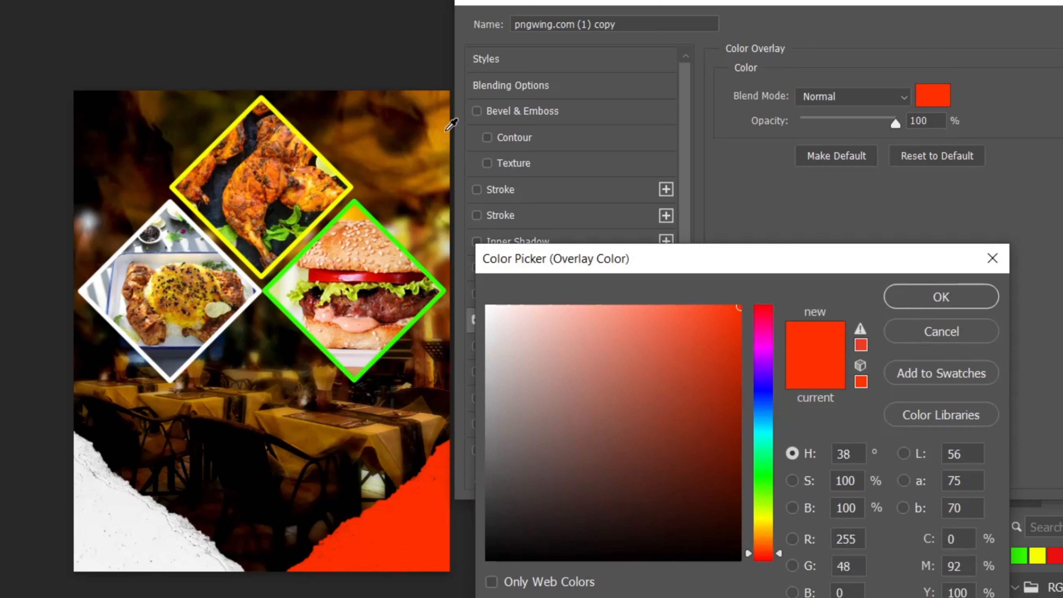
{"action": "left_click", "coordinate": [446, 131]}
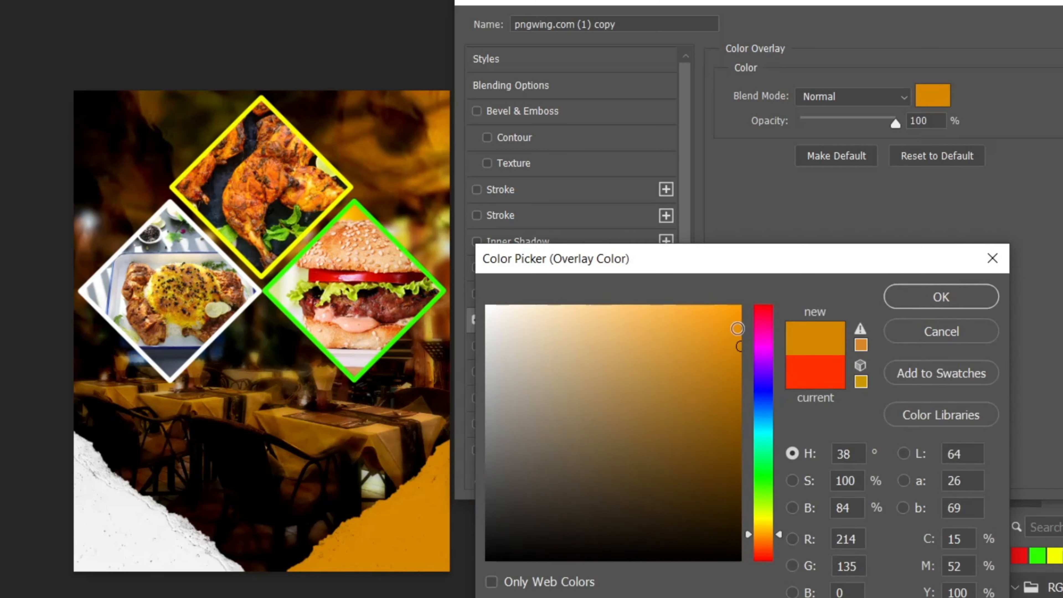
{"action": "left_click_drag", "start_coordinate": [739, 346], "coordinate": [745, 301]}
{"action": "left_click", "coordinate": [764, 529]}
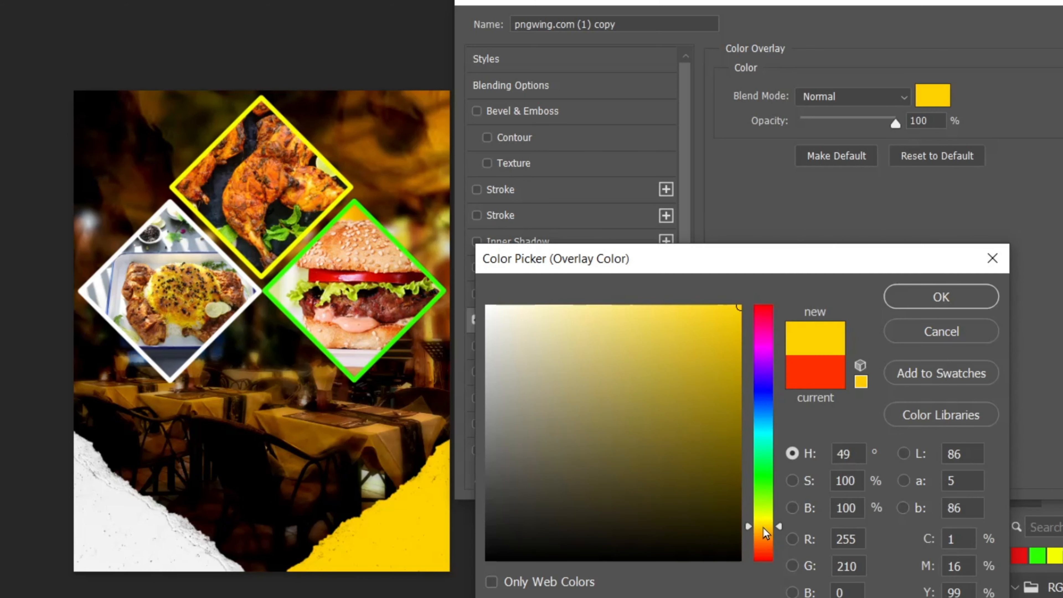
{"action": "left_click", "coordinate": [939, 298]}
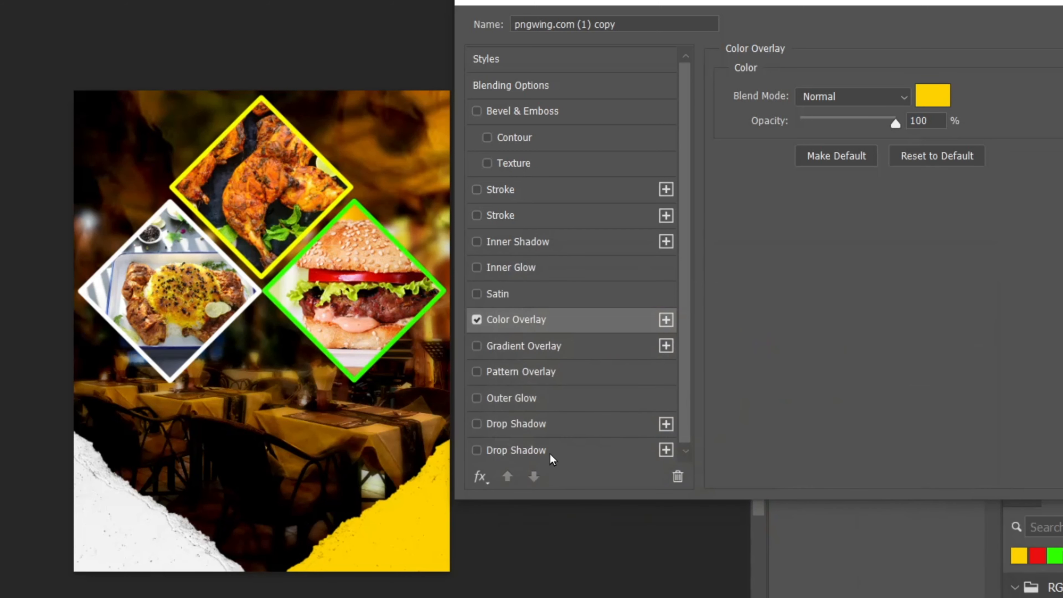
Step: Add a Drop Shadow to the torn paper copy and set its colour to white
{"action": "left_click", "coordinate": [551, 459]}
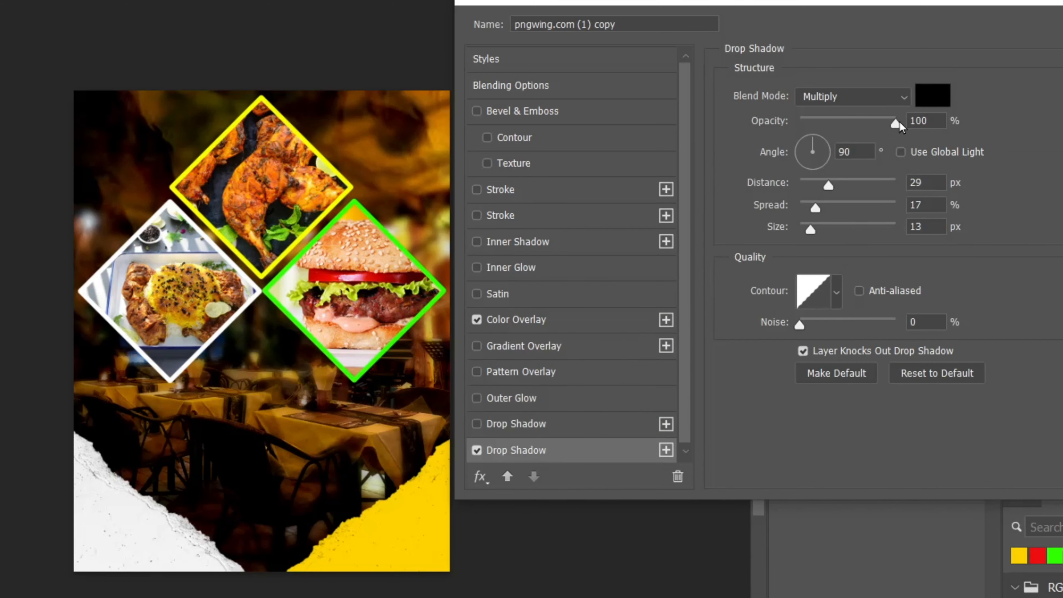
{"action": "left_click", "coordinate": [928, 106]}
{"action": "left_click_drag", "start_coordinate": [532, 389], "coordinate": [575, 293]}
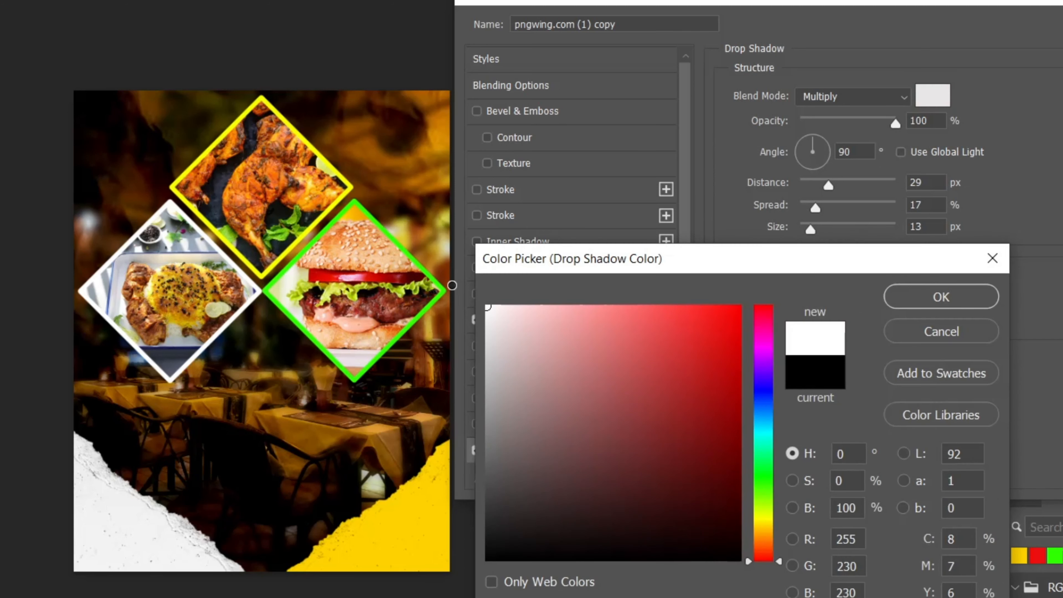
{"action": "left_click", "coordinate": [932, 301]}
Step: Set the drop shadow's blend mode to Normal, angle to 33°, distance to 0 px, and spread to 100%
{"action": "left_click", "coordinate": [854, 96]}
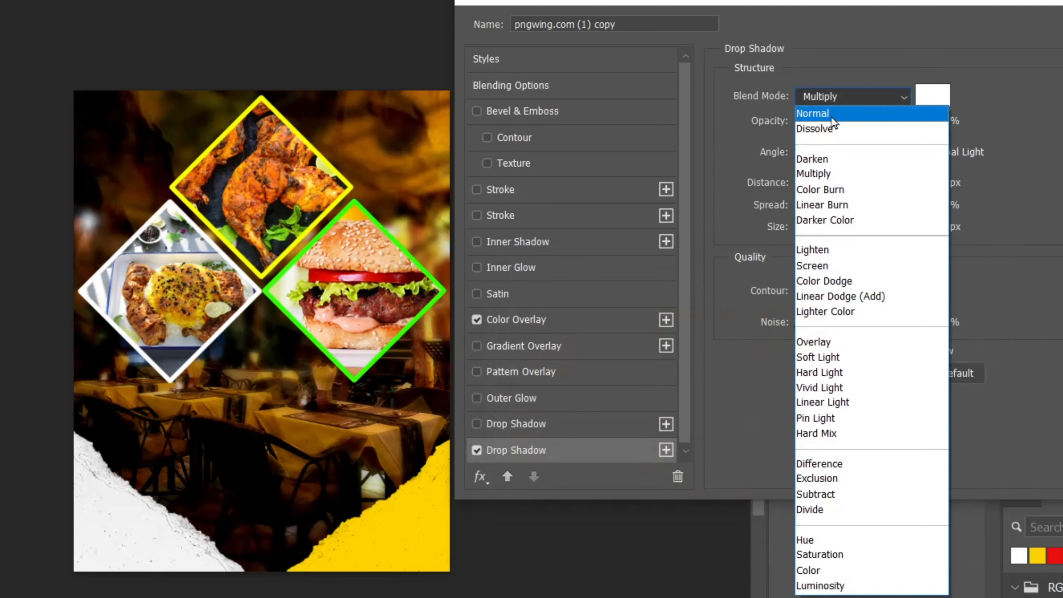
{"action": "left_click", "coordinate": [842, 107]}
{"action": "left_click_drag", "start_coordinate": [398, 545], "coordinate": [396, 537]}
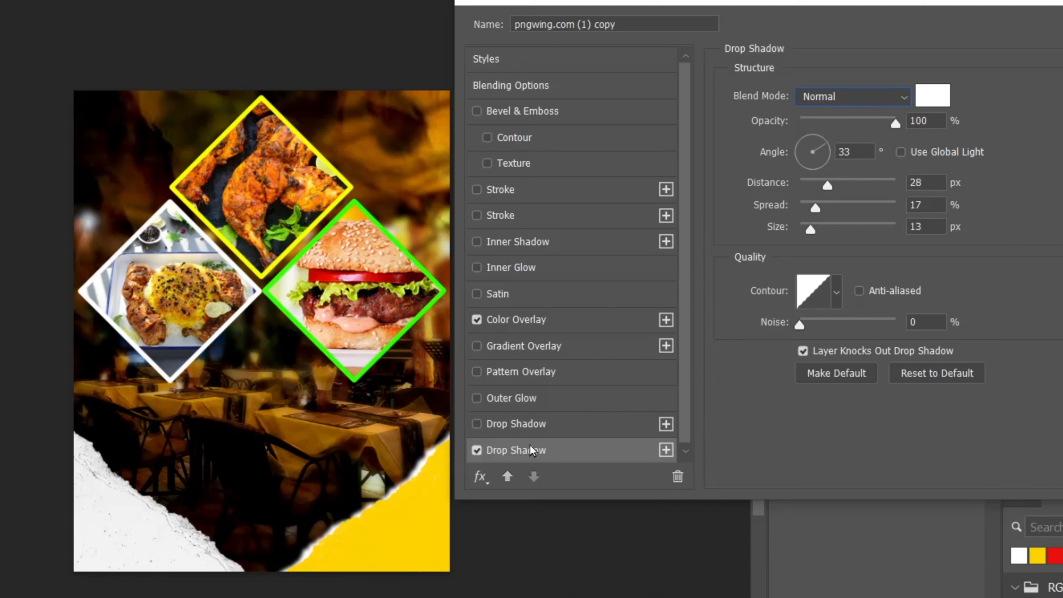
{"action": "left_click_drag", "start_coordinate": [827, 187], "coordinate": [908, 230]}
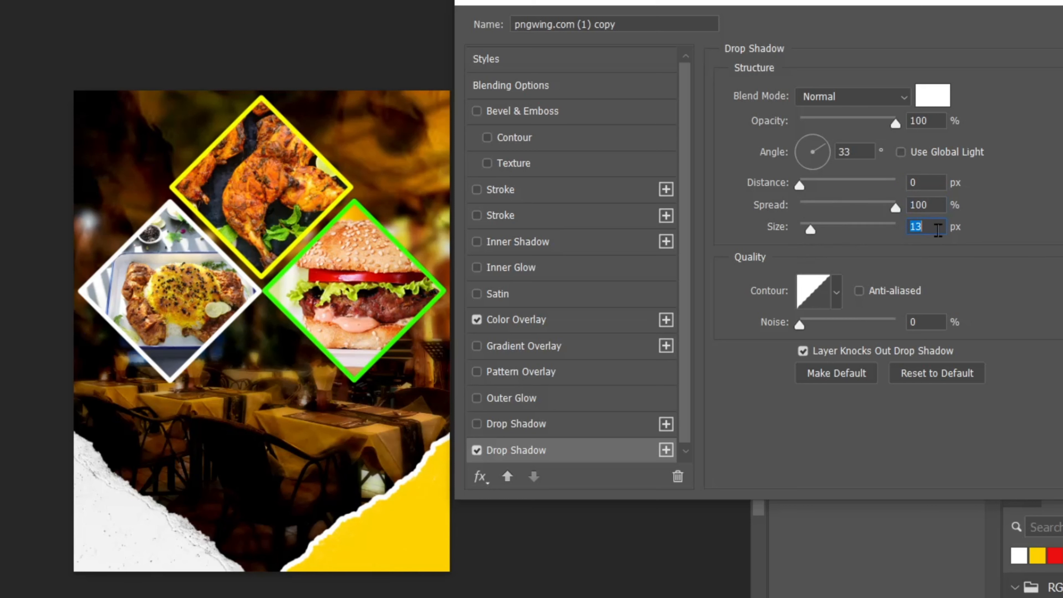
Step: Change the Color Overlay to orange, RGB 229, 122, 8, and apply the layer style
{"action": "left_click", "coordinate": [553, 329]}
{"action": "left_click", "coordinate": [945, 100]}
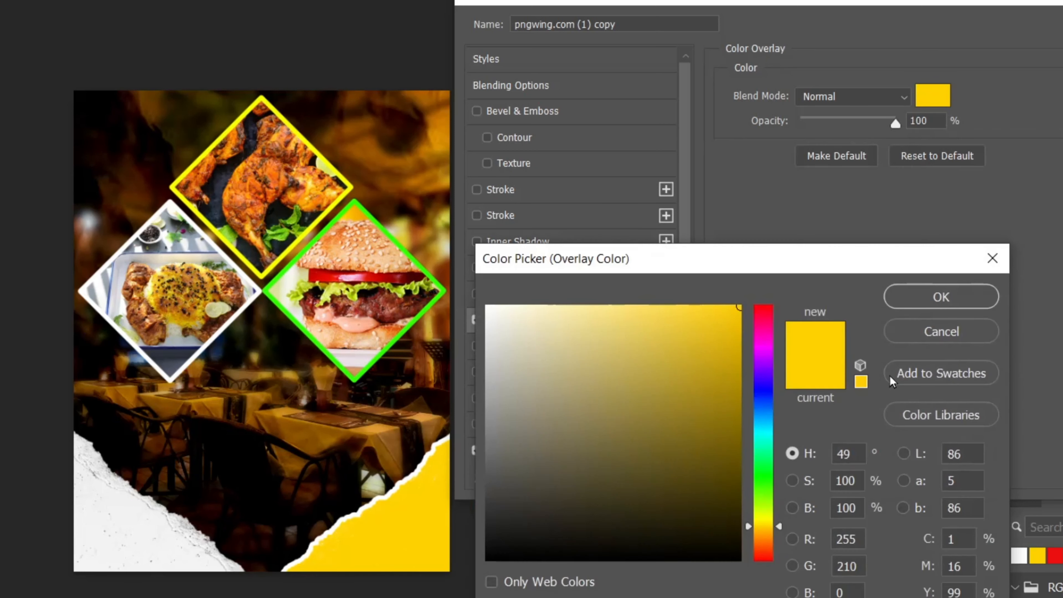
{"action": "left_click", "coordinate": [732, 350]}
{"action": "left_click", "coordinate": [733, 328]}
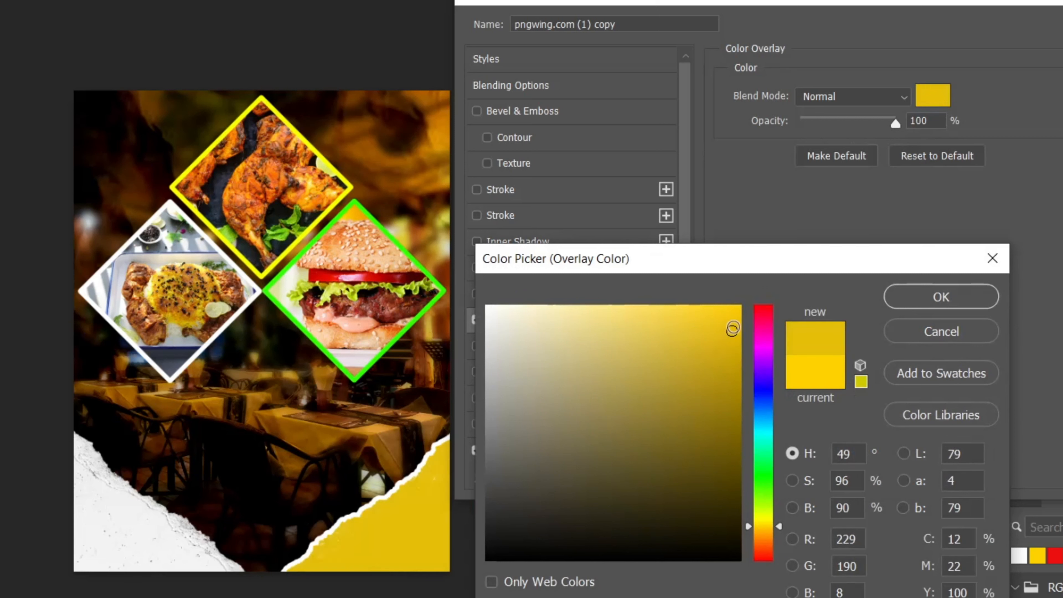
{"action": "left_click_drag", "start_coordinate": [763, 542], "coordinate": [765, 539]}
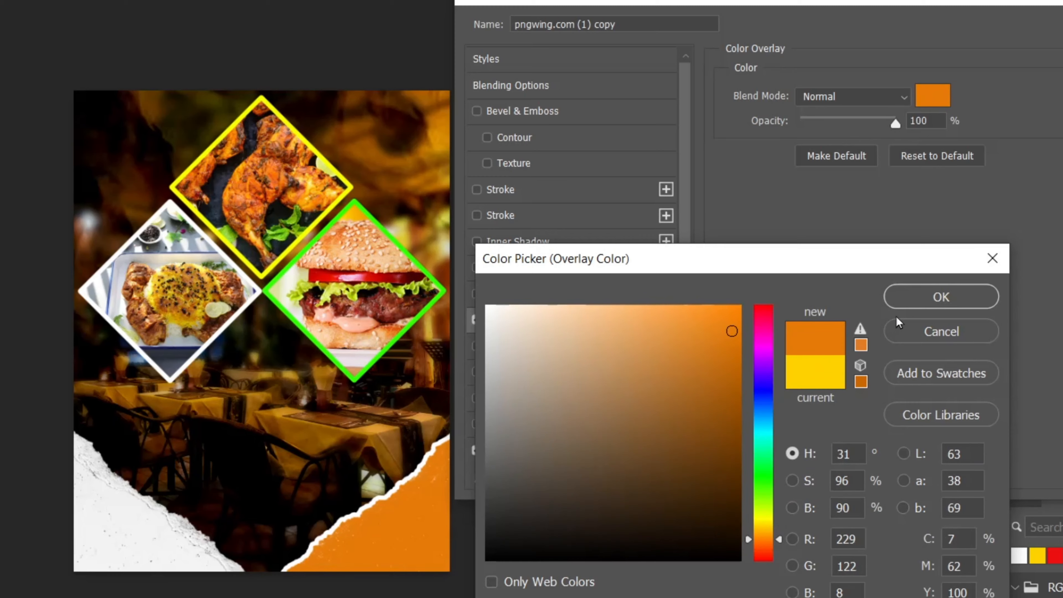
{"action": "left_click", "coordinate": [927, 297]}
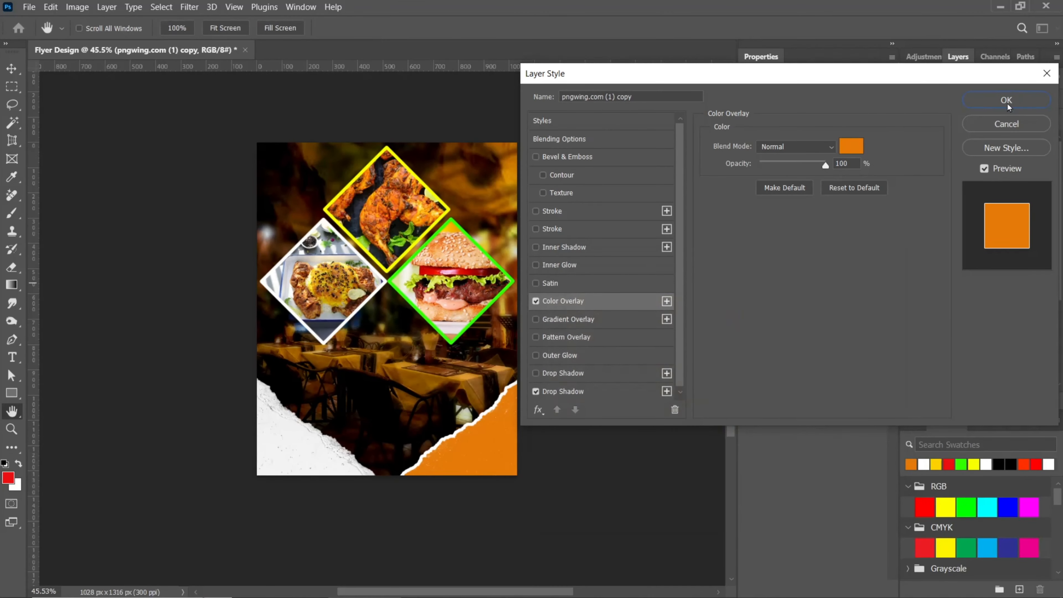
{"action": "left_click", "coordinate": [1007, 101]}
Step: Copy the orange torn paper copy's layer style and paste it onto the white torn paper in the opposite corner
{"action": "right_click", "coordinate": [979, 145]}
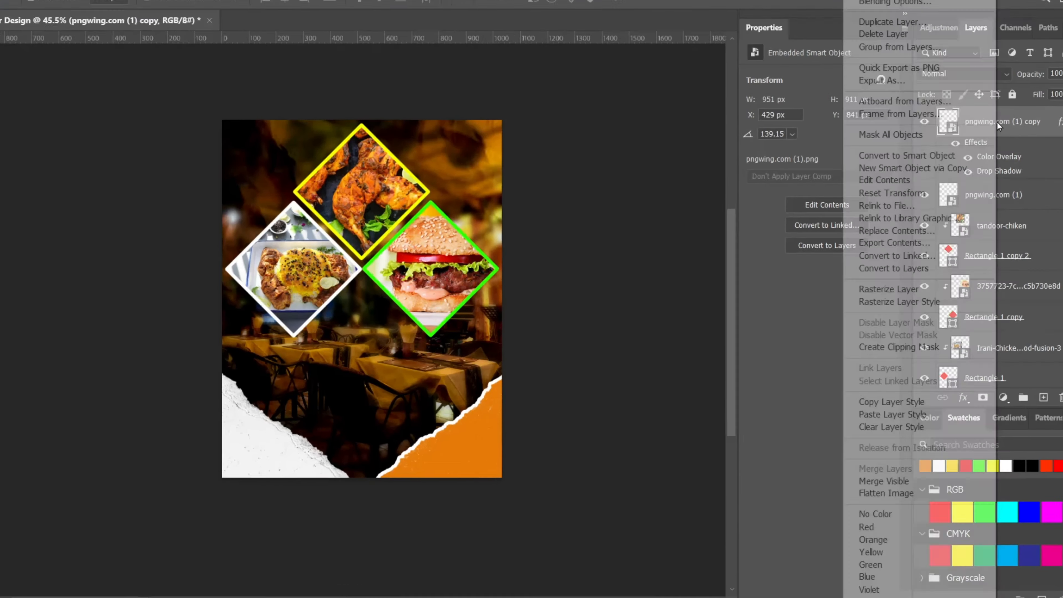
{"action": "left_click", "coordinate": [882, 405]}
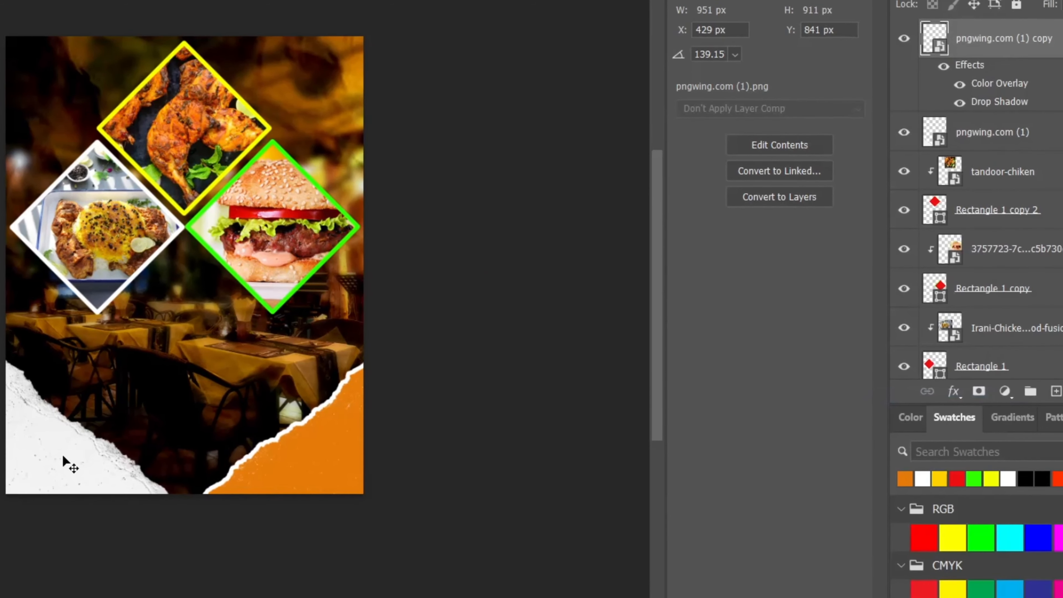
{"action": "left_click", "coordinate": [162, 435]}
{"action": "right_click", "coordinate": [1015, 148]}
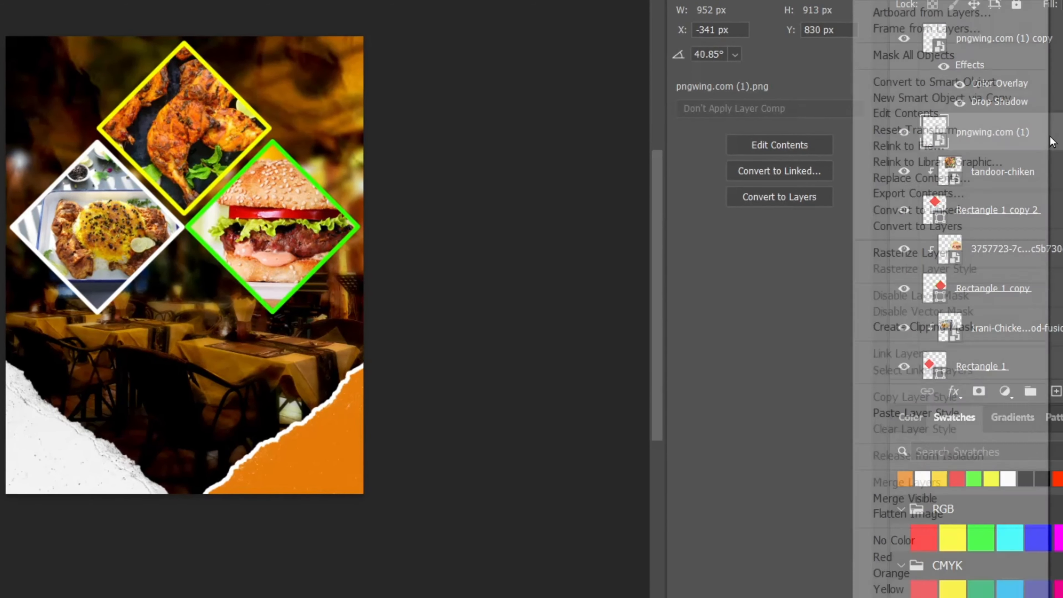
{"action": "left_click", "coordinate": [903, 413]}
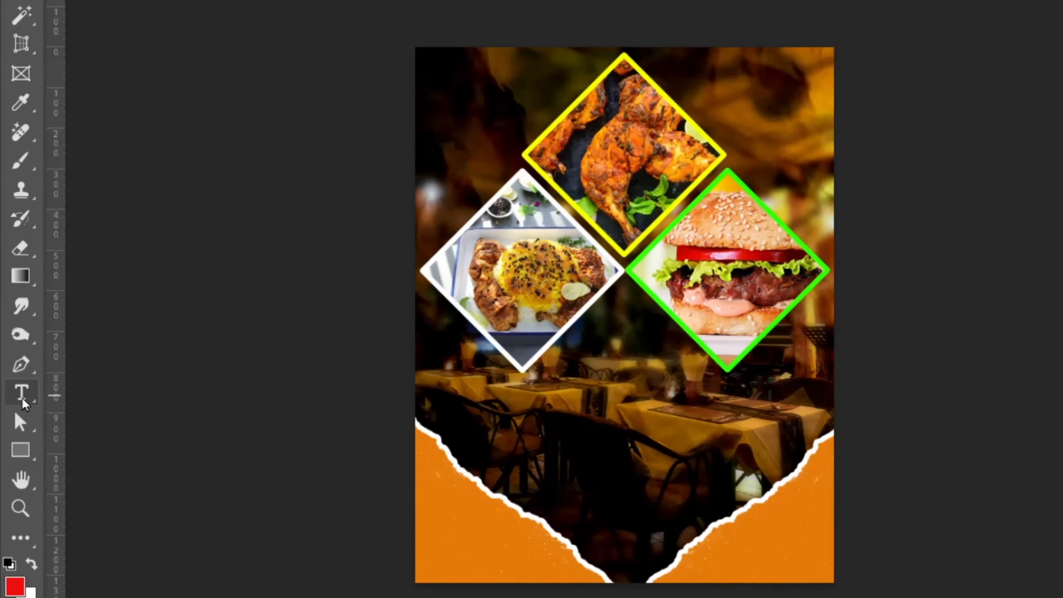
Step: Add three stacked white text lines, Enjoy, Delicious and Food, below the diamond photos in 29 pt Lavanderia
{"action": "left_click", "coordinate": [13, 357]}
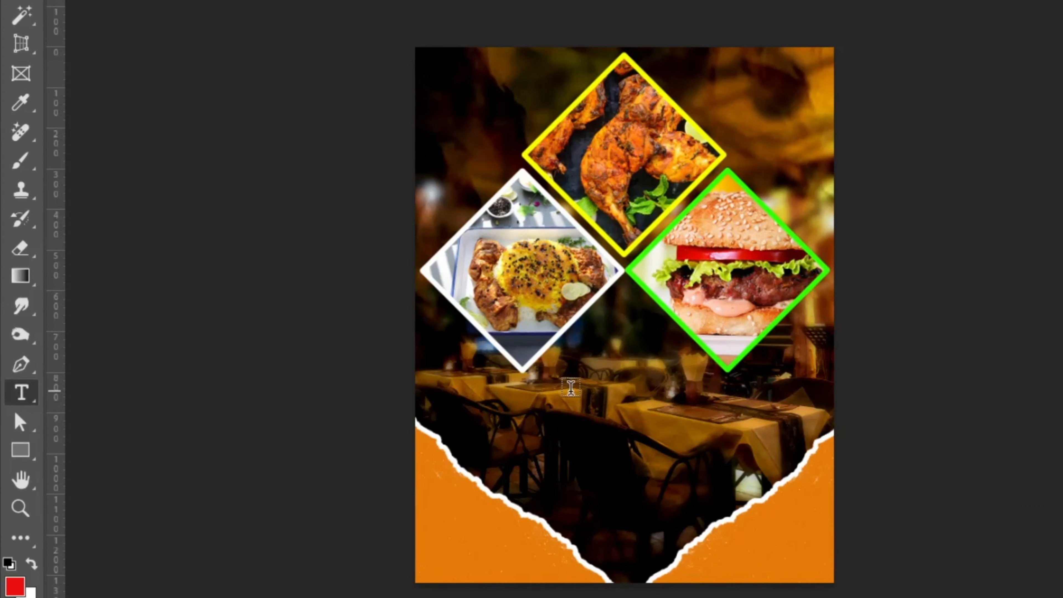
{"action": "left_click", "coordinate": [587, 390]}
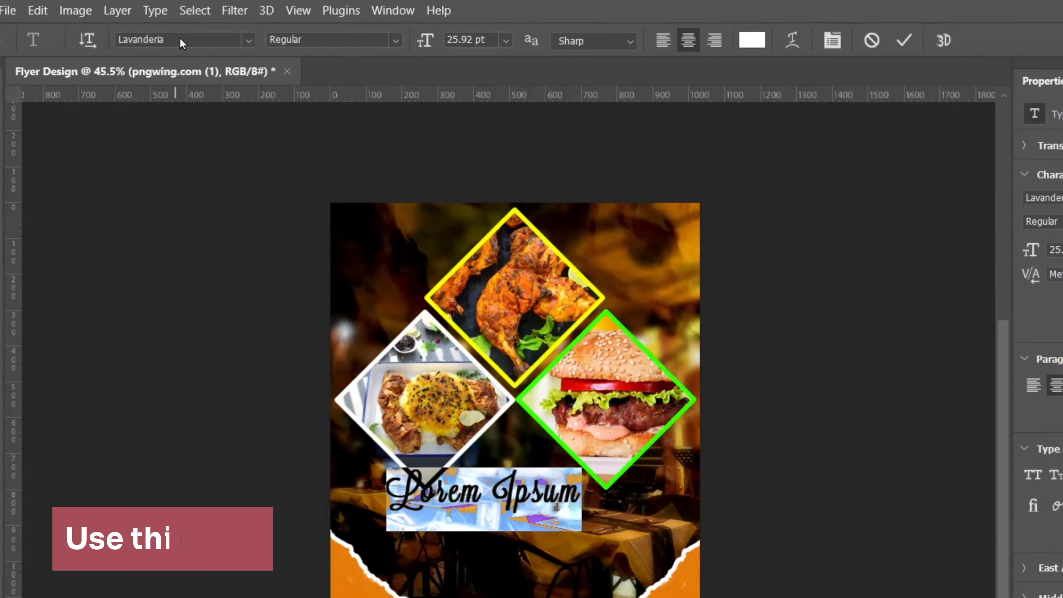
{"action": "left_click", "coordinate": [183, 42]}
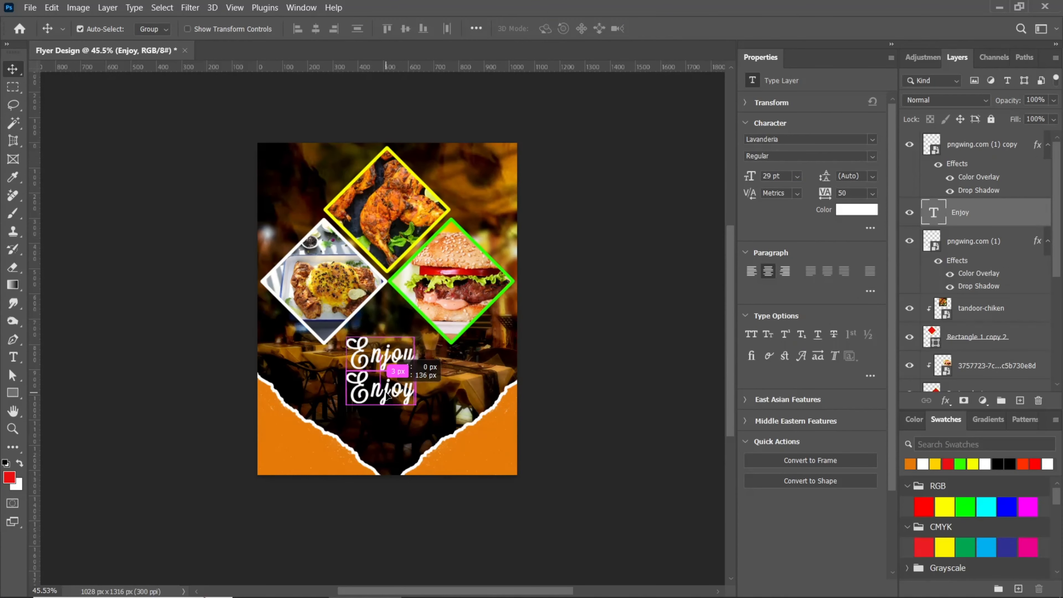
{"action": "type", "text": "Delicious"}
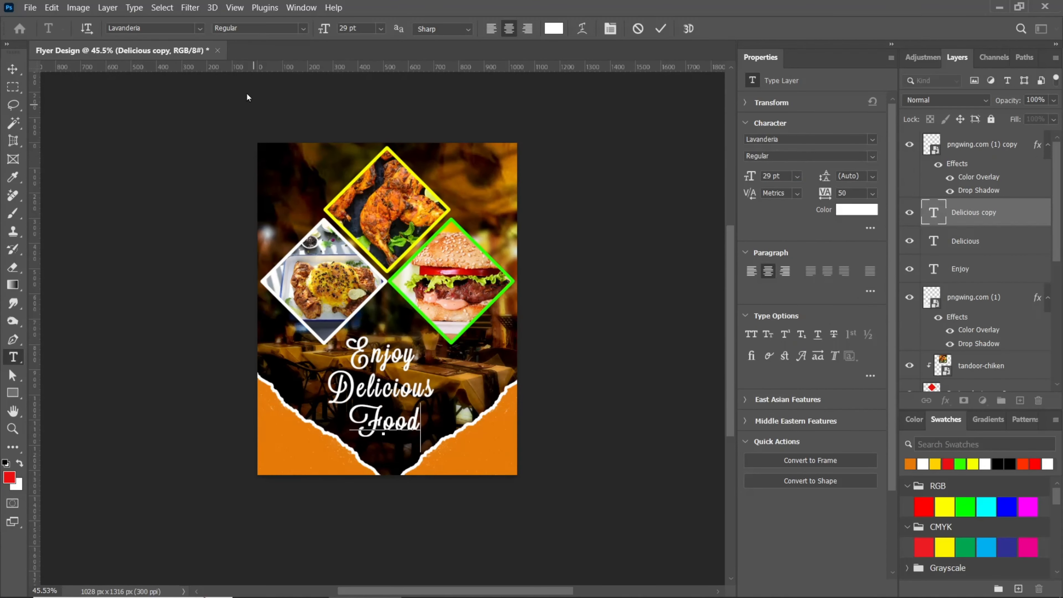
Step: Set the Food and Enjoy text to the Sturdy font style and shift both lines closer to Delicious
{"action": "left_click", "coordinate": [808, 156]}
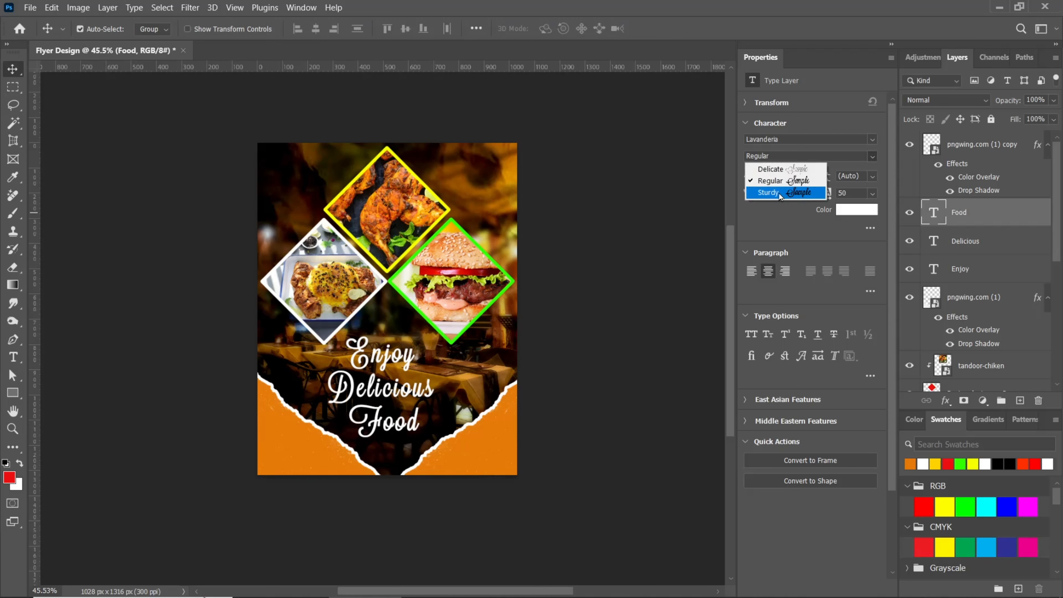
{"action": "left_click", "coordinate": [779, 193]}
{"action": "left_click", "coordinate": [966, 269]}
{"action": "left_click", "coordinate": [808, 156]}
{"action": "left_click", "coordinate": [766, 193]}
{"action": "left_click_drag", "start_coordinate": [385, 421], "coordinate": [393, 420]}
{"action": "left_click_drag", "start_coordinate": [399, 357], "coordinate": [404, 362]}
{"action": "left_click_drag", "start_coordinate": [393, 419], "coordinate": [388, 416]}
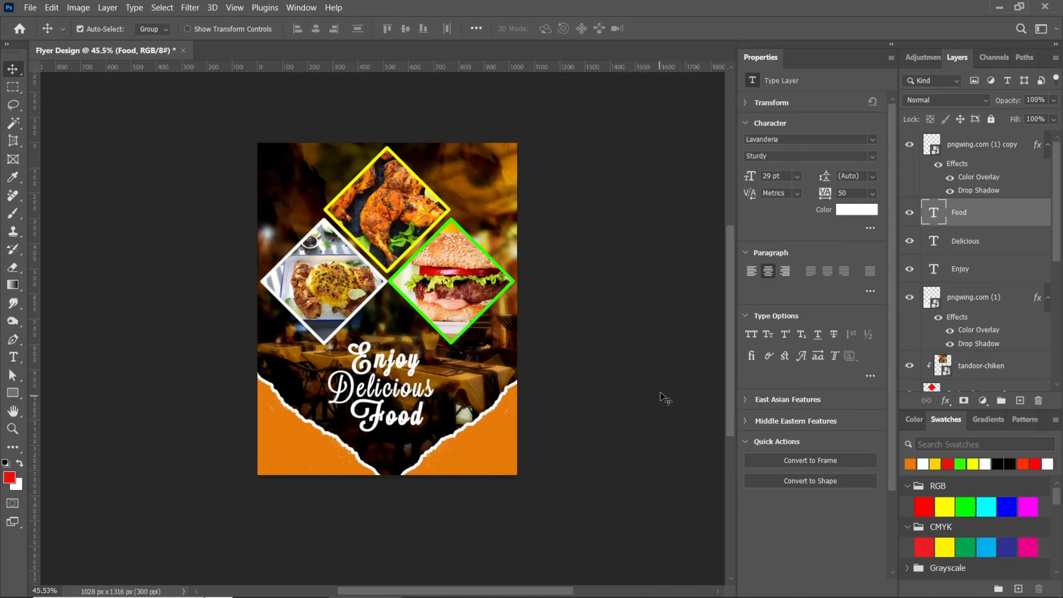
Step: Add a Drop Shadow to the Food text with black colour (000000) and Multiply blend mode
{"action": "right_click", "coordinate": [1021, 211]}
{"action": "left_click", "coordinate": [938, 27]}
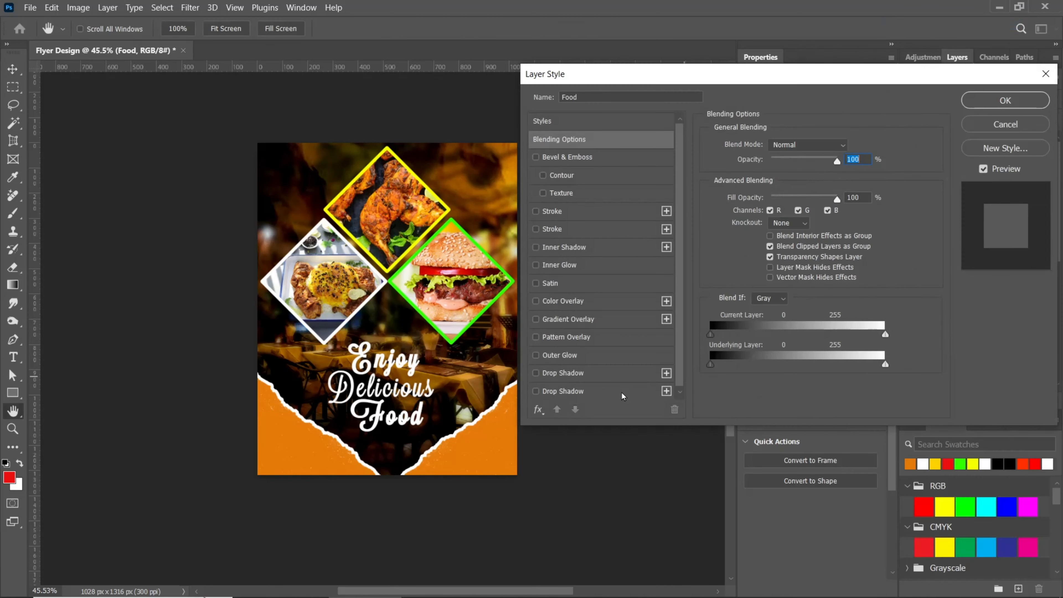
{"action": "left_click", "coordinate": [595, 394]}
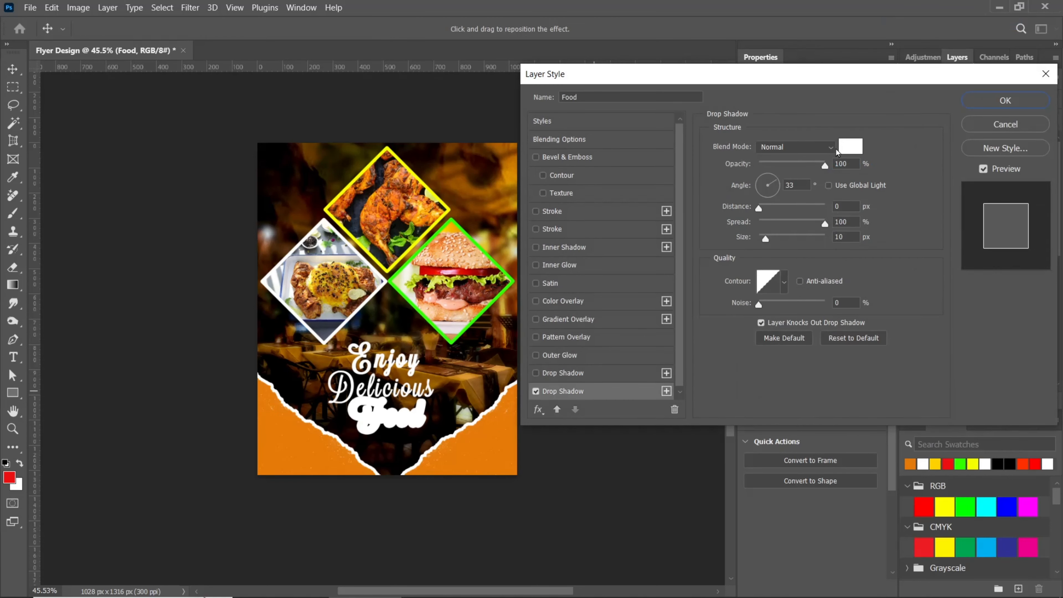
{"action": "left_click", "coordinate": [844, 148]}
{"action": "left_click_drag", "start_coordinate": [615, 396], "coordinate": [524, 478]}
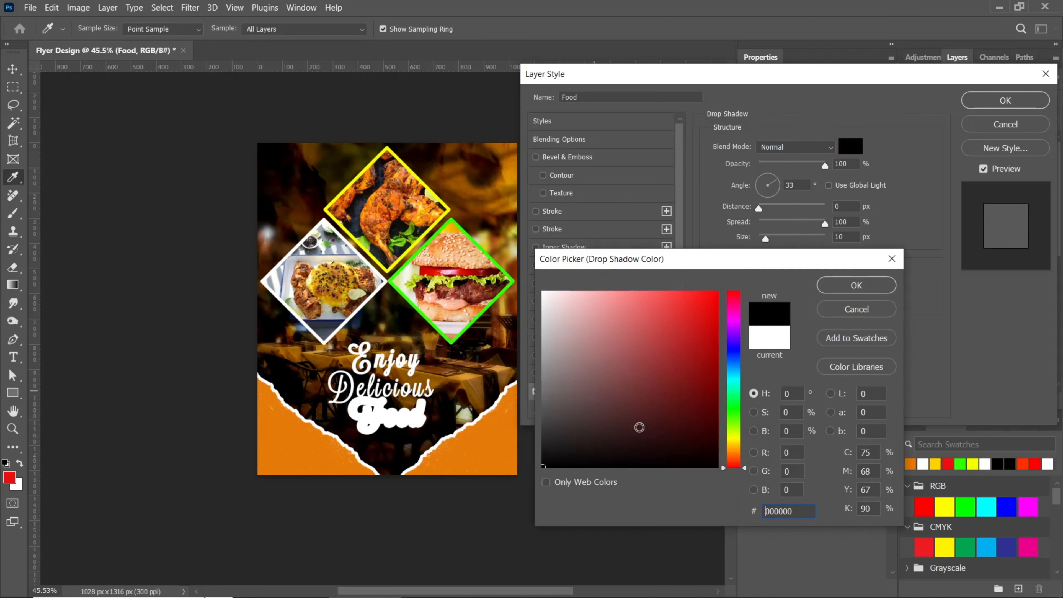
{"action": "left_click", "coordinate": [857, 286]}
{"action": "left_click", "coordinate": [776, 147]}
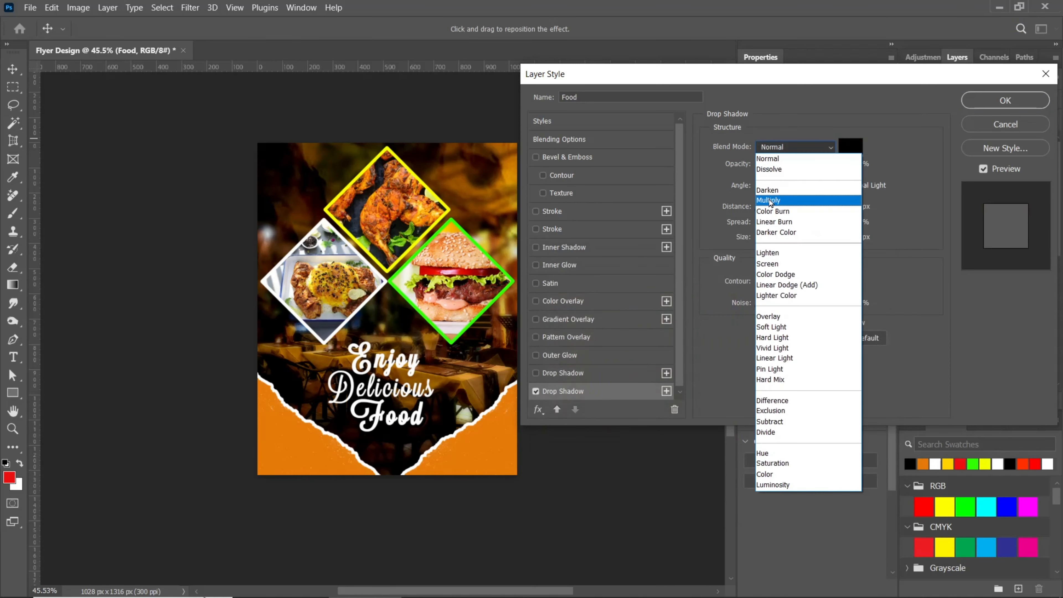
{"action": "left_click", "coordinate": [770, 202]}
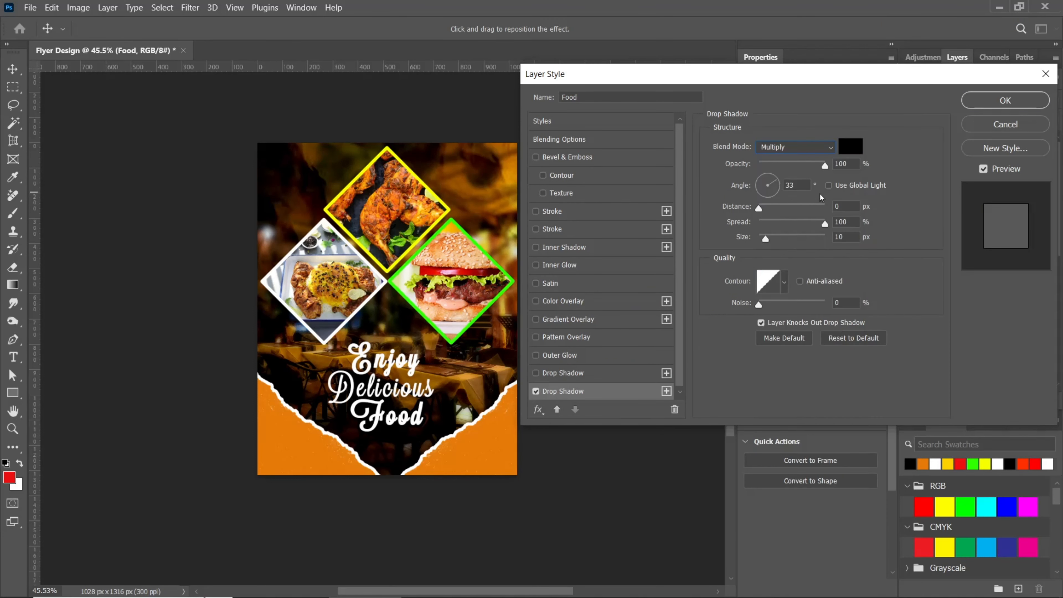
Step: Set the Food text's drop shadow to 8 px distance, 52% spread and 8 px size, and apply the layer style
{"action": "left_click_drag", "start_coordinate": [756, 208], "coordinate": [766, 240]}
{"action": "left_click_drag", "start_coordinate": [766, 209], "coordinate": [764, 209]}
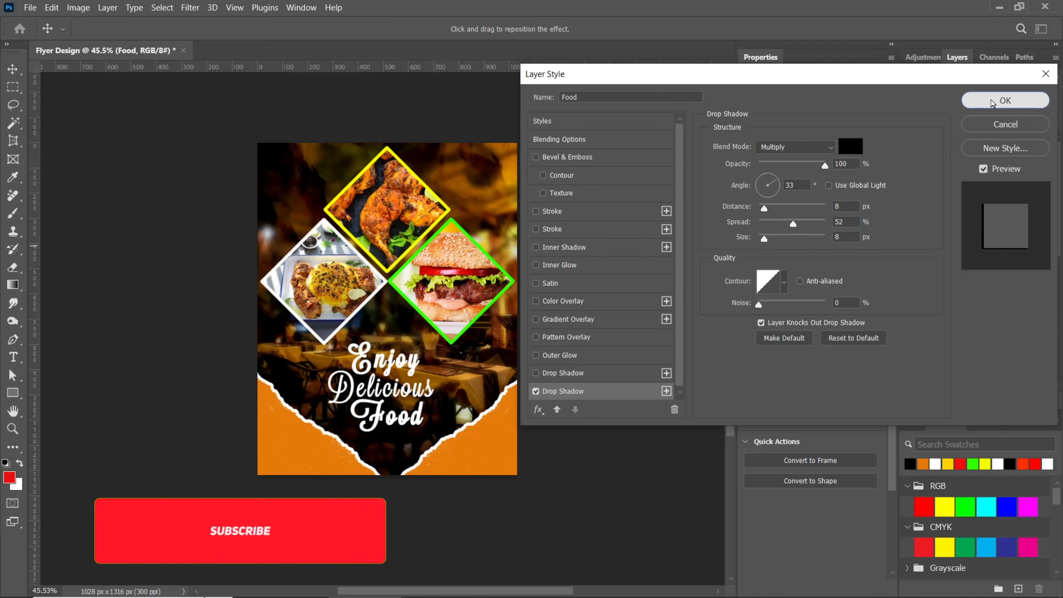
{"action": "left_click", "coordinate": [1005, 100]}
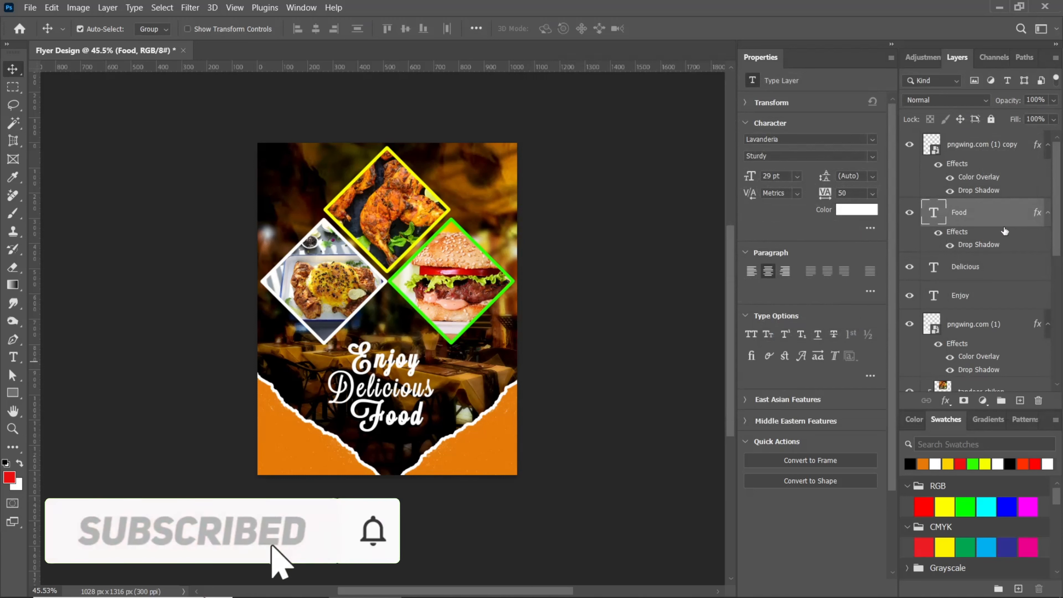
Step: Copy the Food text's layer style and paste it onto the Enjoy and Delicious text layers
{"action": "right_click", "coordinate": [1009, 221]}
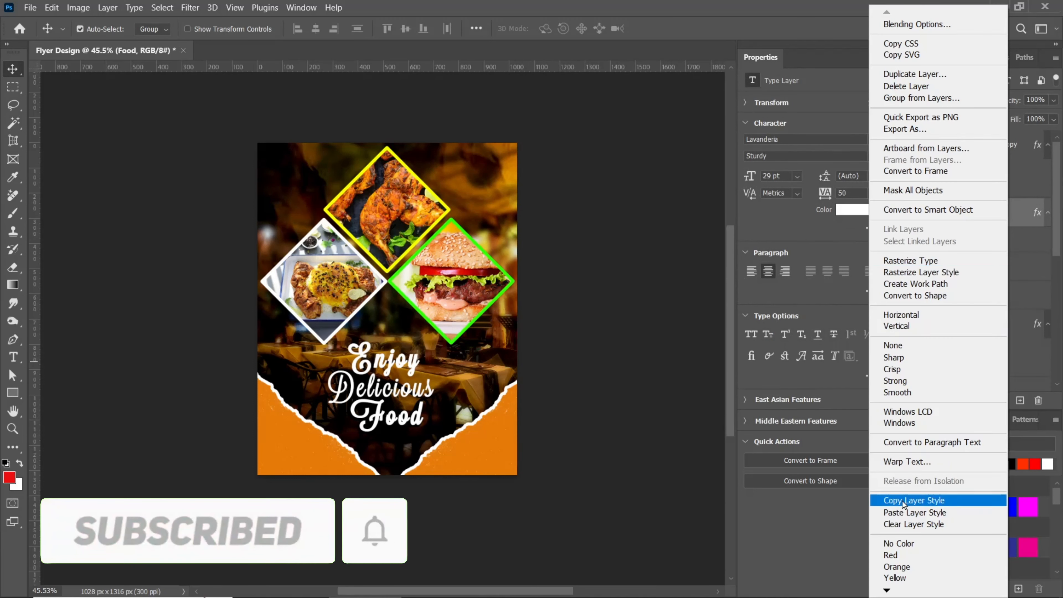
{"action": "left_click", "coordinate": [903, 501]}
{"action": "left_click", "coordinate": [976, 297]}
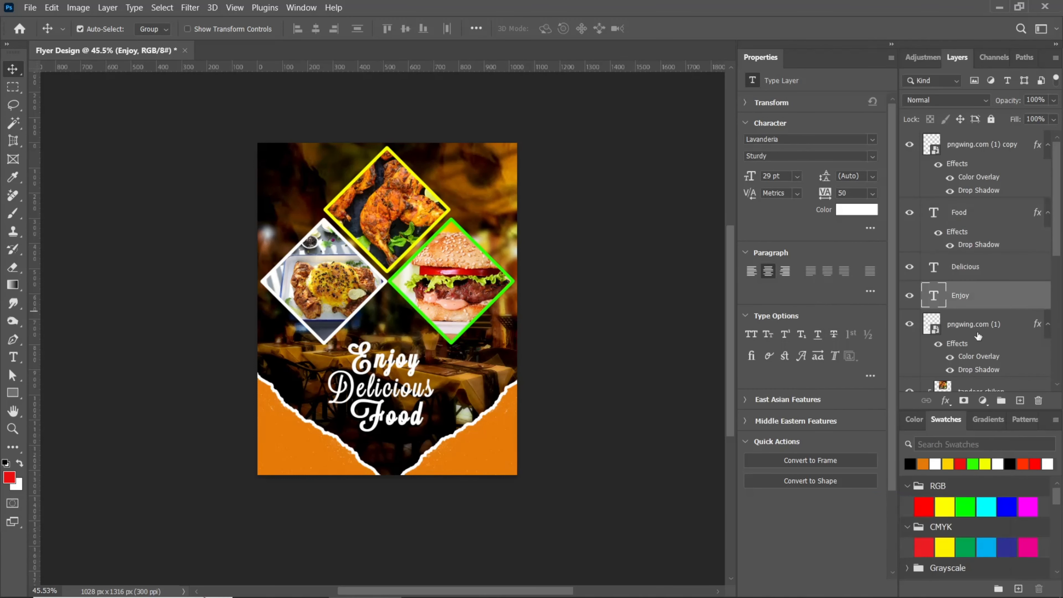
{"action": "right_click", "coordinate": [1006, 307]}
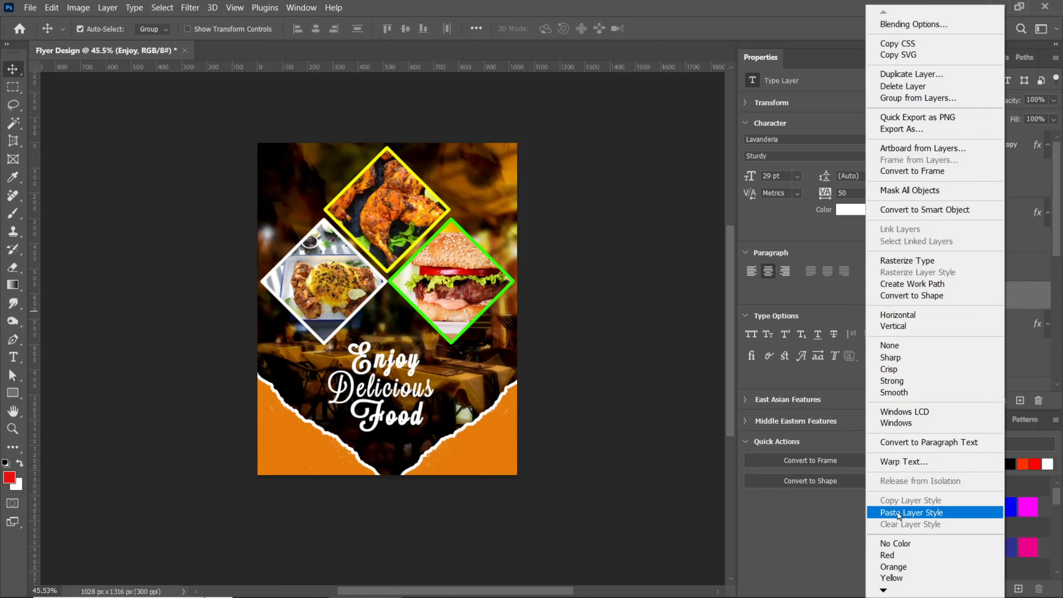
{"action": "left_click", "coordinate": [938, 512]}
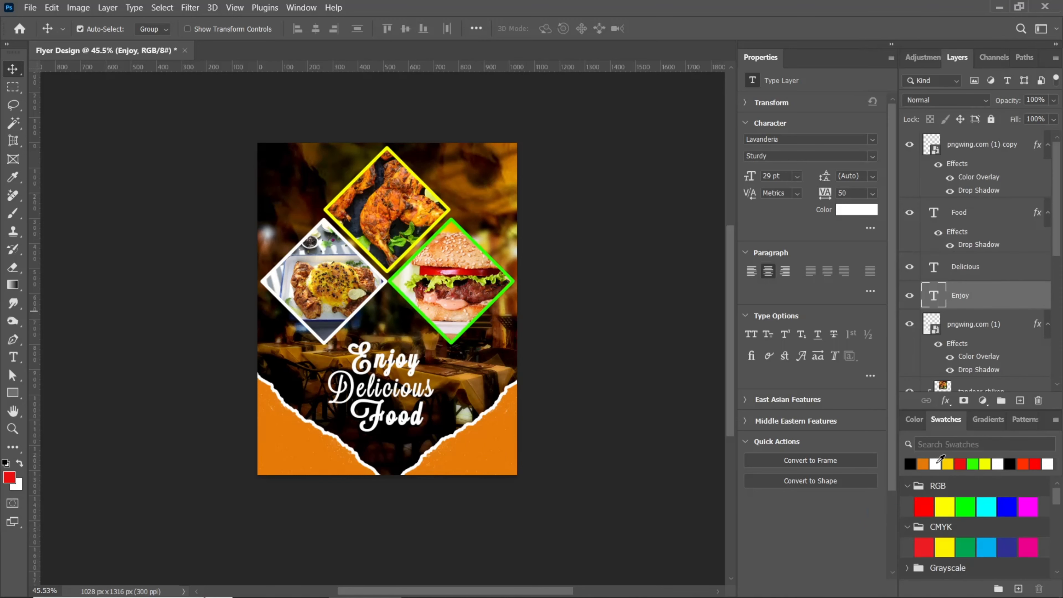
{"action": "left_click", "coordinate": [388, 401]}
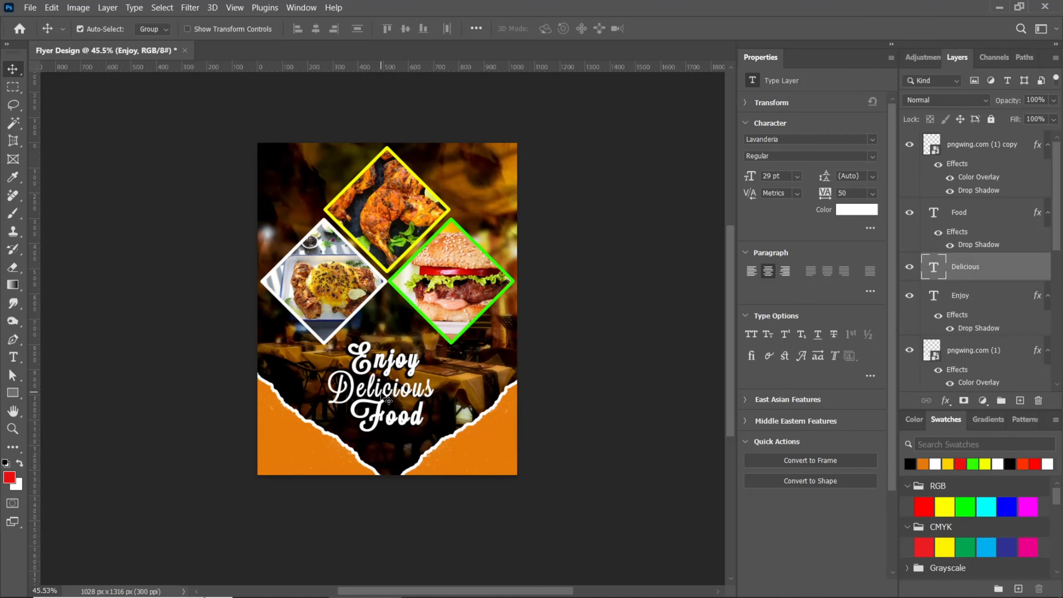
{"action": "right_click", "coordinate": [1002, 286]}
{"action": "left_click", "coordinate": [881, 512]}
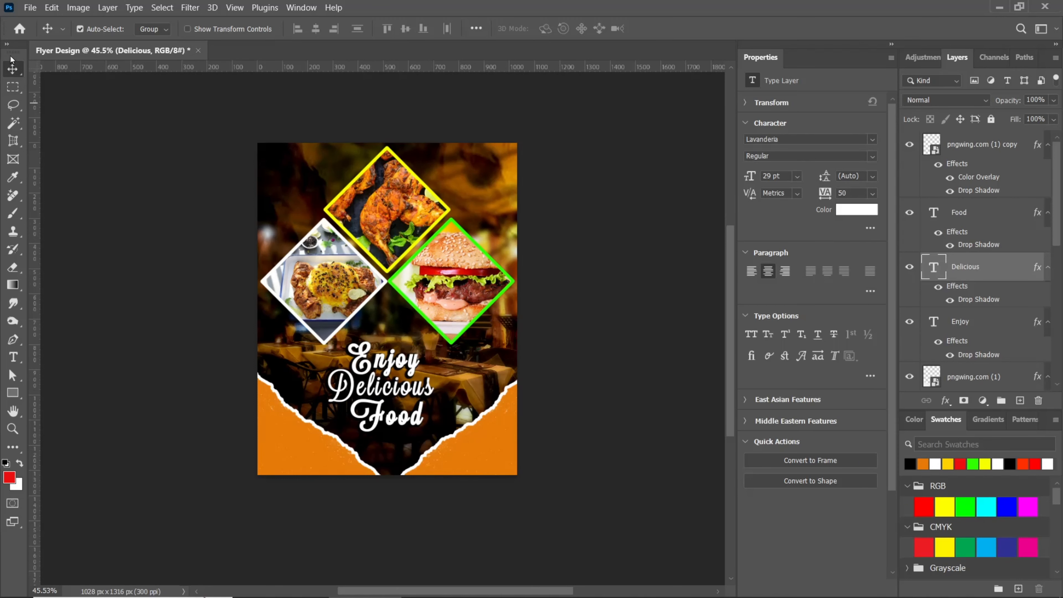
Step: Place pngwing.com (2).png as an embedded image, scaled to about 15% and positioned between the diamonds above the Enjoy text
{"action": "left_click", "coordinate": [29, 7]}
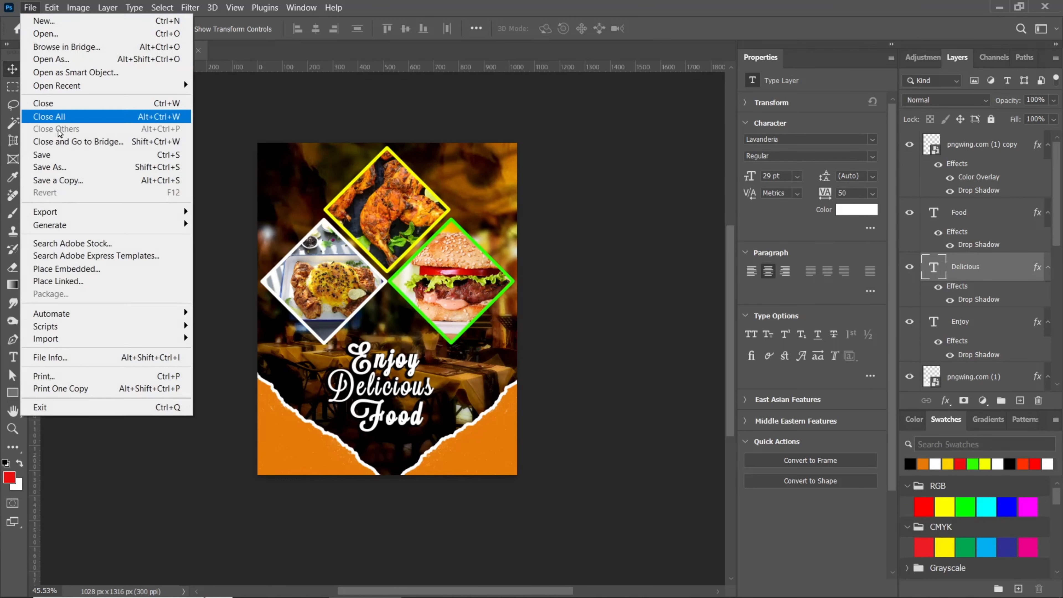
{"action": "left_click", "coordinate": [71, 269]}
{"action": "left_click", "coordinate": [540, 122]}
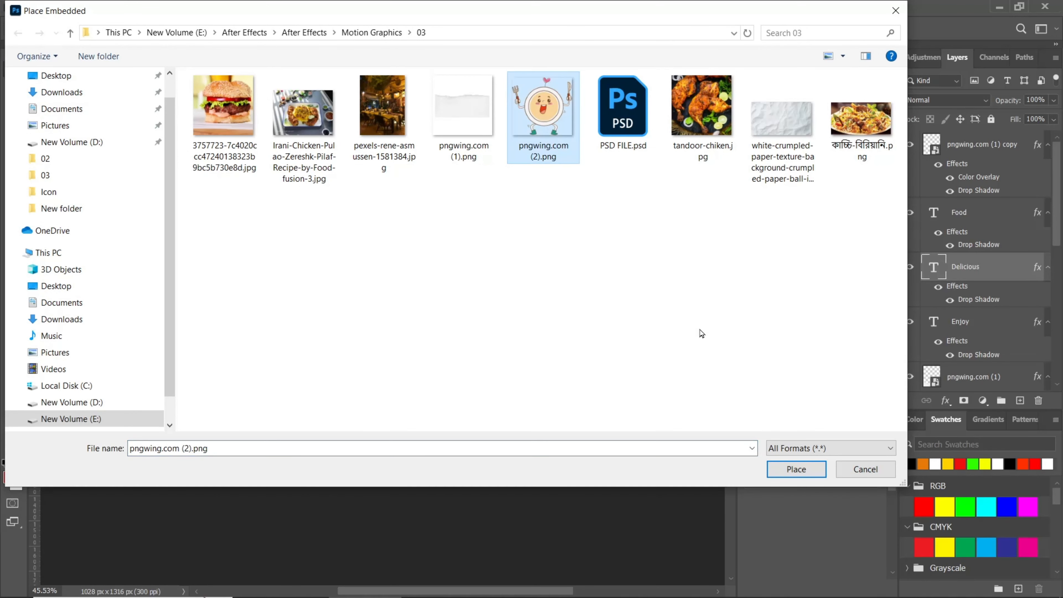
{"action": "left_click", "coordinate": [782, 473]}
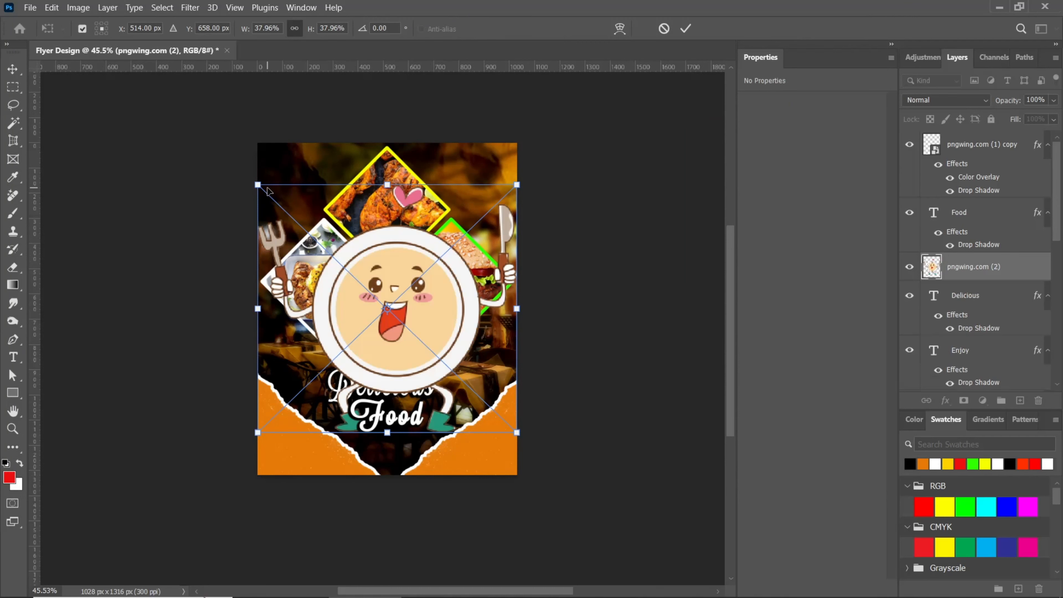
{"action": "left_click_drag", "start_coordinate": [268, 191], "coordinate": [394, 281]}
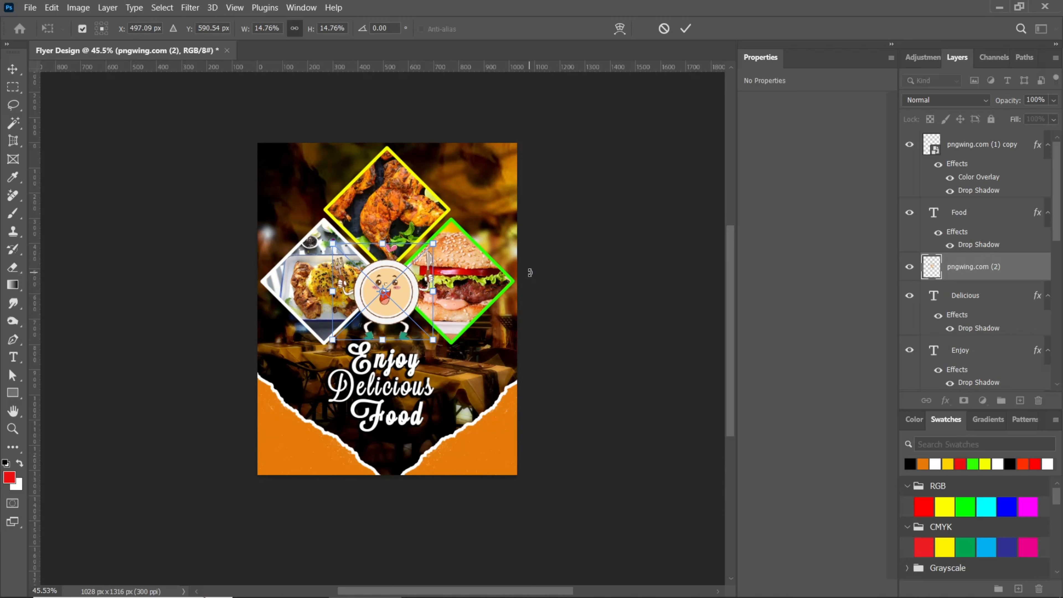
{"action": "left_click", "coordinate": [685, 29]}
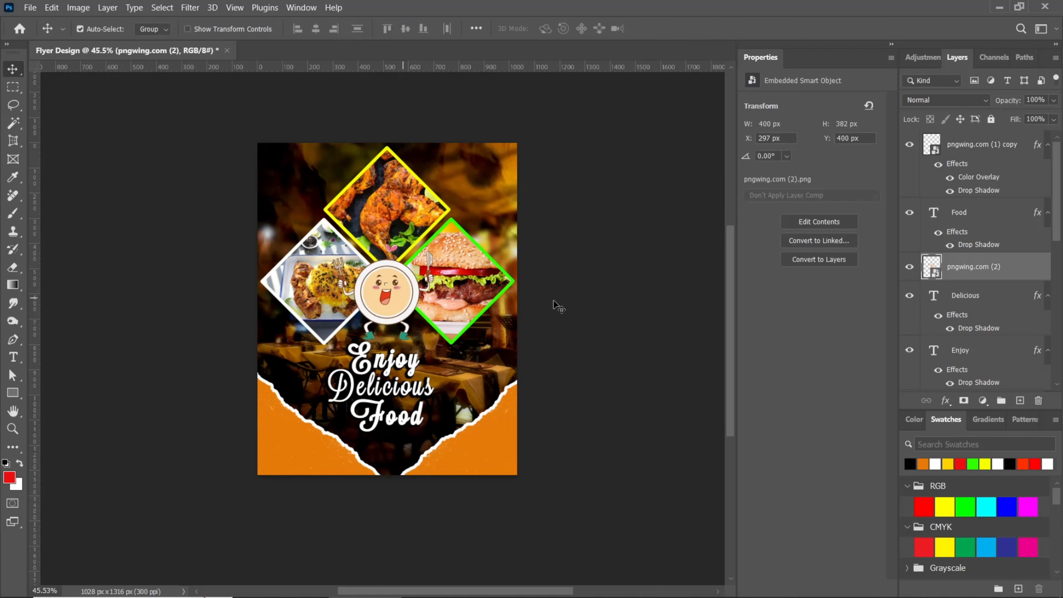
Step: Add a green outside Stroke of 10 px to the plate character image and apply the layer style
{"action": "right_click", "coordinate": [1014, 275]}
{"action": "left_click", "coordinate": [928, 33]}
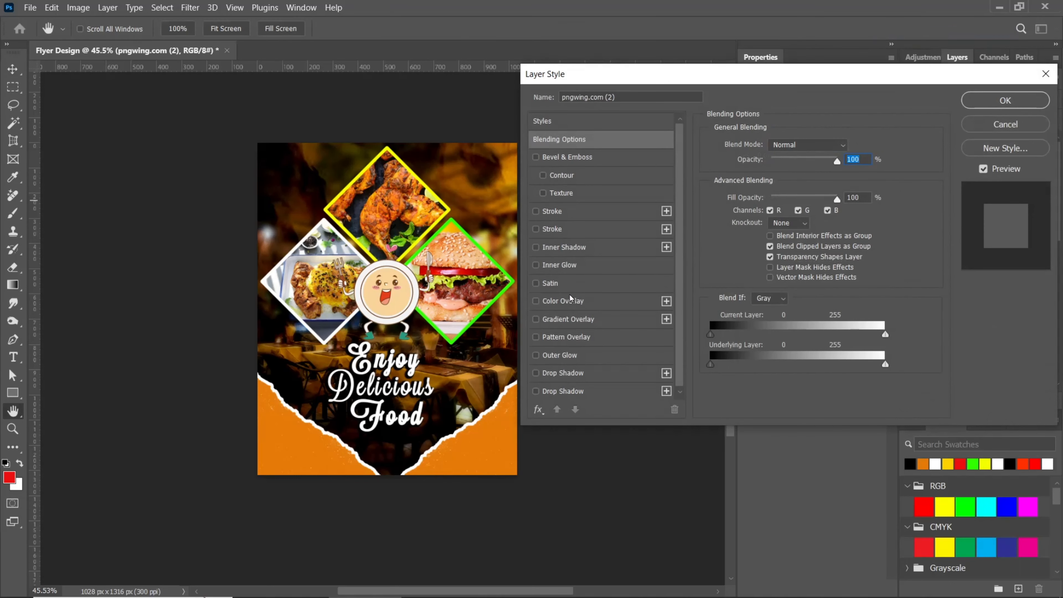
{"action": "left_click", "coordinate": [565, 230]}
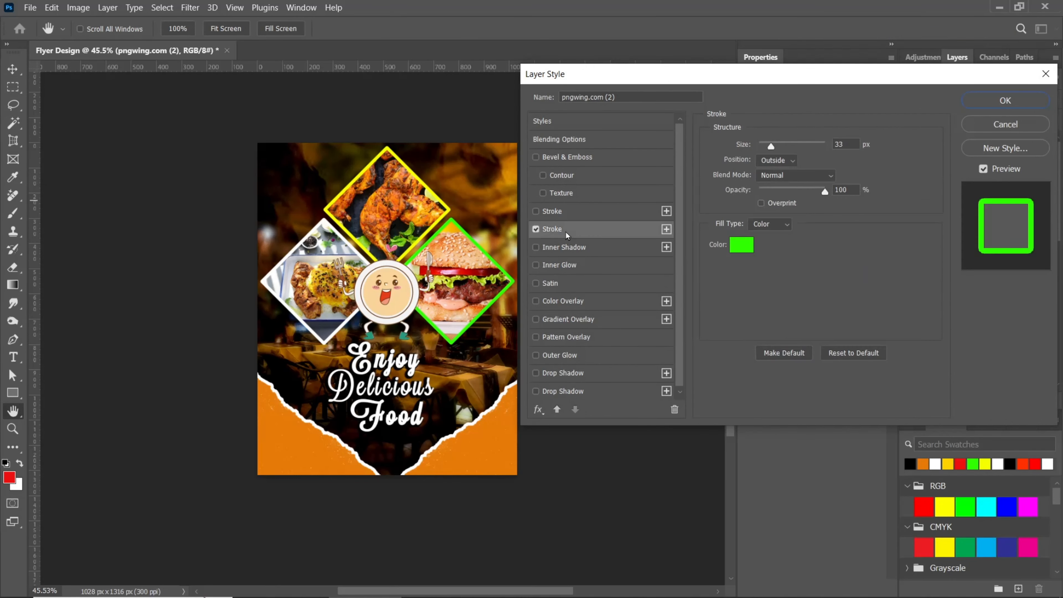
{"action": "left_click", "coordinate": [852, 146]}
{"action": "key", "text": "Down"}
{"action": "key", "text": "Down"}
{"action": "key", "text": "Down"}
{"action": "key", "text": "Down"}
{"action": "key", "text": "Down"}
{"action": "key", "text": "Down"}
{"action": "key", "text": "Down"}
{"action": "key", "text": "Down"}
{"action": "key", "text": "Down"}
{"action": "key", "text": "Down"}
{"action": "key", "text": "Down"}
{"action": "key", "text": "Down"}
{"action": "key", "text": "Down"}
{"action": "key", "text": "Down"}
{"action": "key", "text": "Down"}
{"action": "key", "text": "Down"}
{"action": "key", "text": "Down"}
{"action": "key", "text": "Down"}
{"action": "key", "text": "Down"}
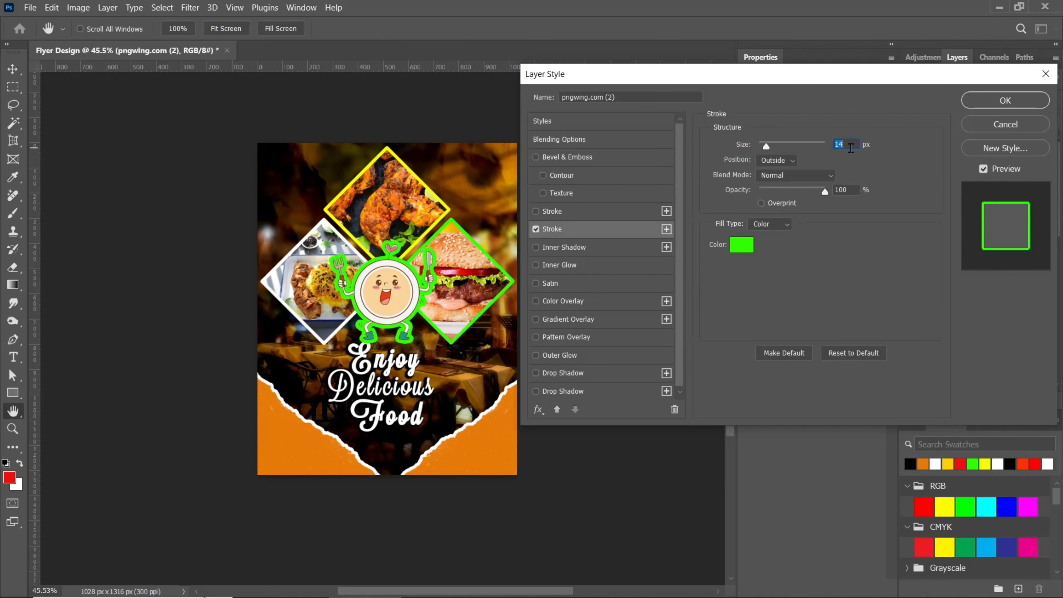
{"action": "key", "text": "Down"}
{"action": "key", "text": "Down"}
{"action": "key", "text": "Down"}
{"action": "key", "text": "Down"}
{"action": "key", "text": "Down"}
{"action": "key", "text": "Down"}
{"action": "key", "text": "Down"}
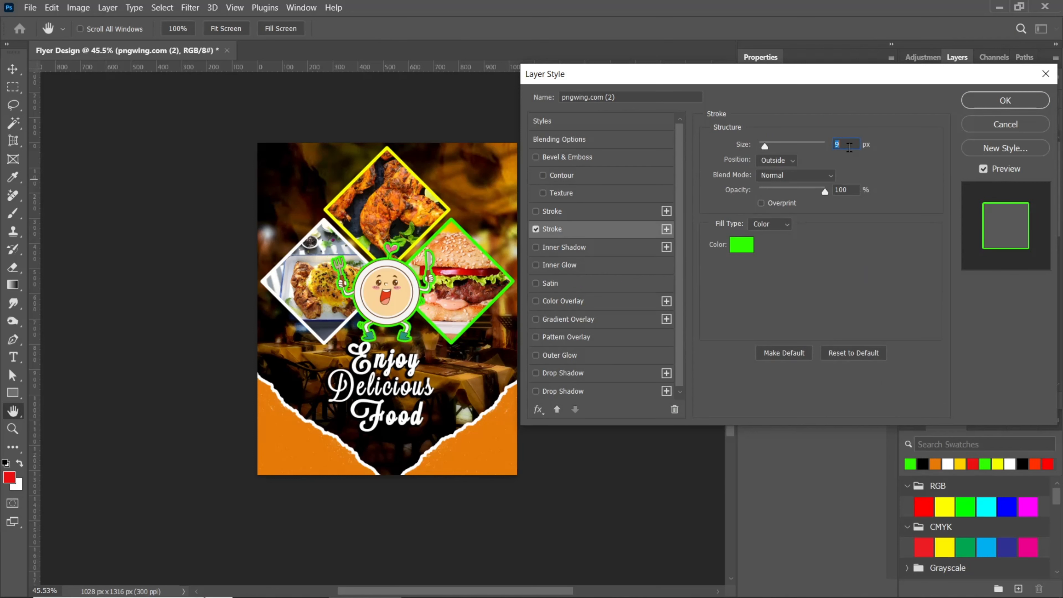
{"action": "key", "text": "Up"}
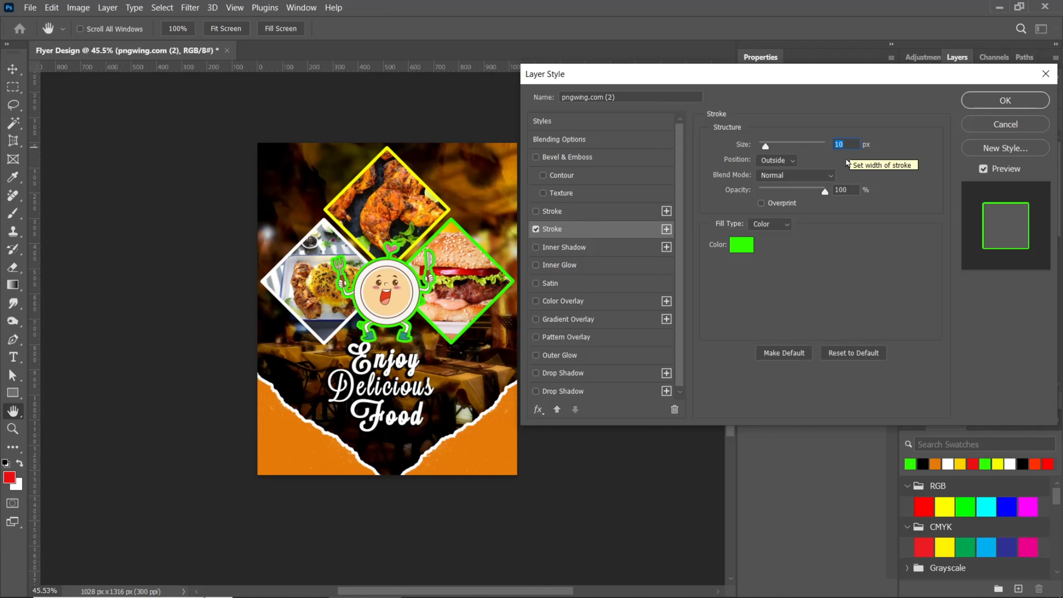
{"action": "left_click", "coordinate": [1005, 100]}
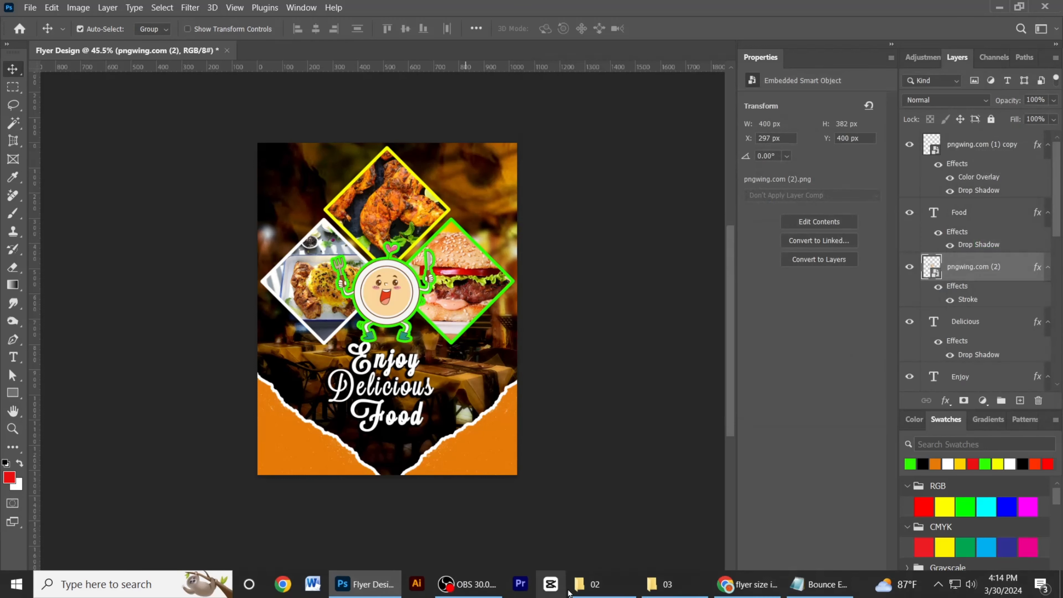
Step: Stamp all visible layers into a new layer at the top of the stack and convert it to a smart object
{"action": "scroll", "coordinate": [1000, 167], "scroll_direction": "up", "scroll_amount": 1}
{"action": "left_click", "coordinate": [1001, 153]}
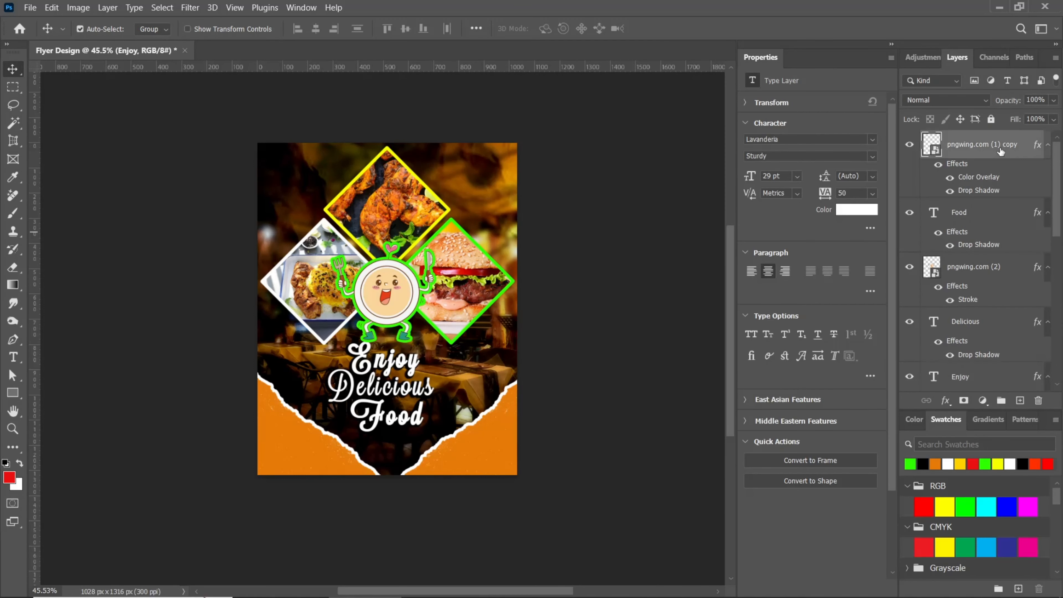
{"action": "key", "text": "ctrl+alt+shift+e"}
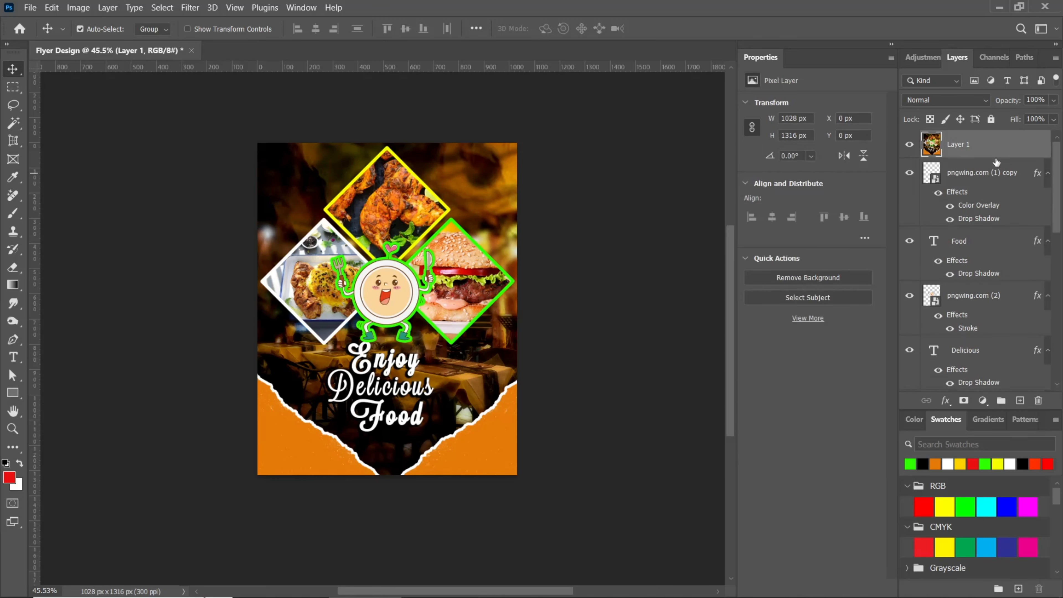
{"action": "right_click", "coordinate": [989, 145]}
{"action": "left_click", "coordinate": [911, 252]}
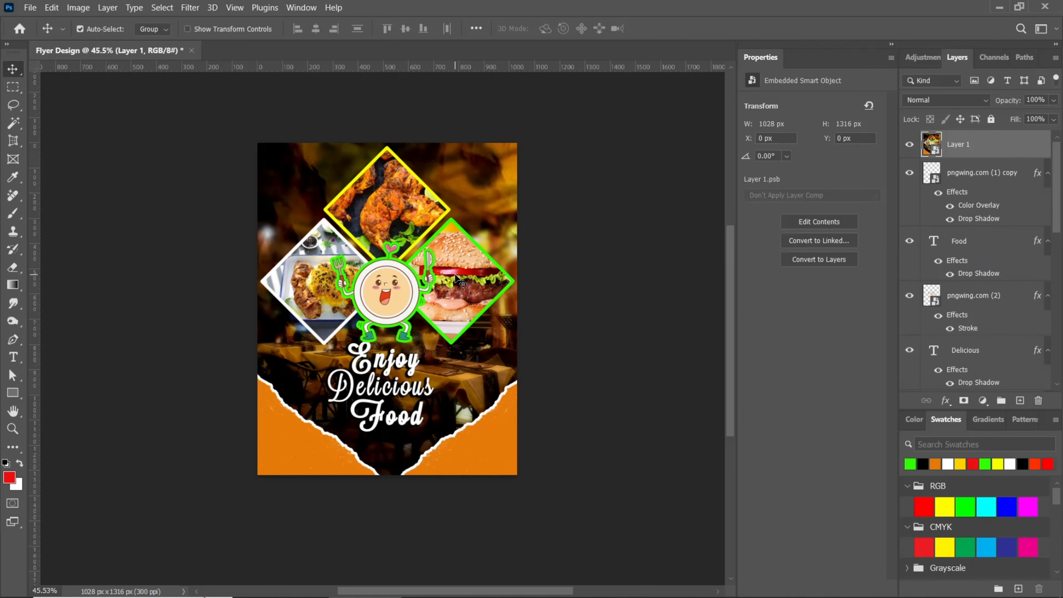
Step: Start the Camera Raw Filter on the merged layer with Exposure -0.50, Contrast +30, Highlights -21, Shadows -10, Whites +28 and Blacks +29
{"action": "left_click", "coordinate": [190, 7]}
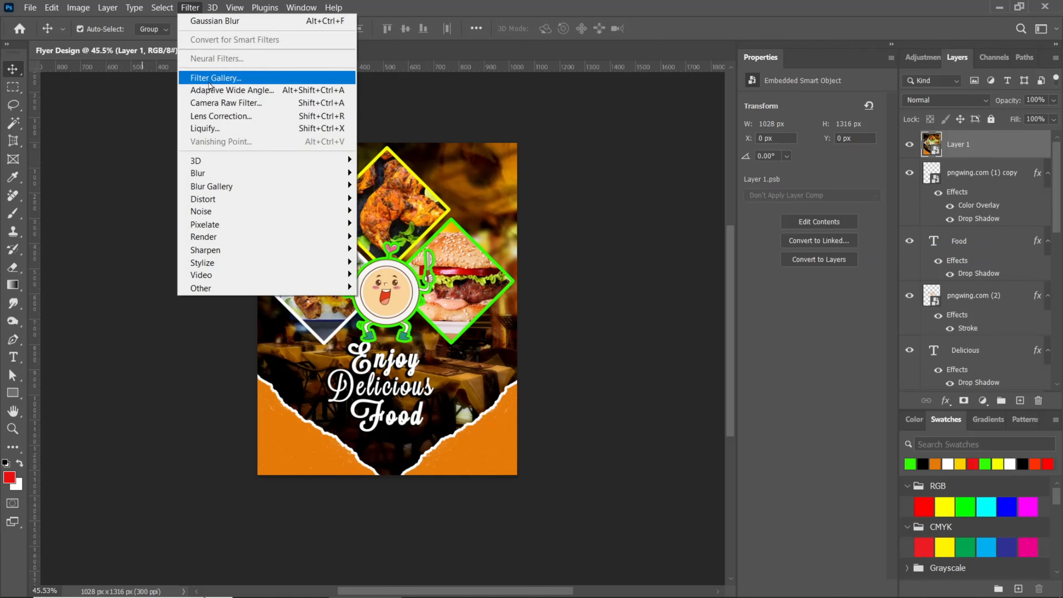
{"action": "left_click", "coordinate": [245, 115]}
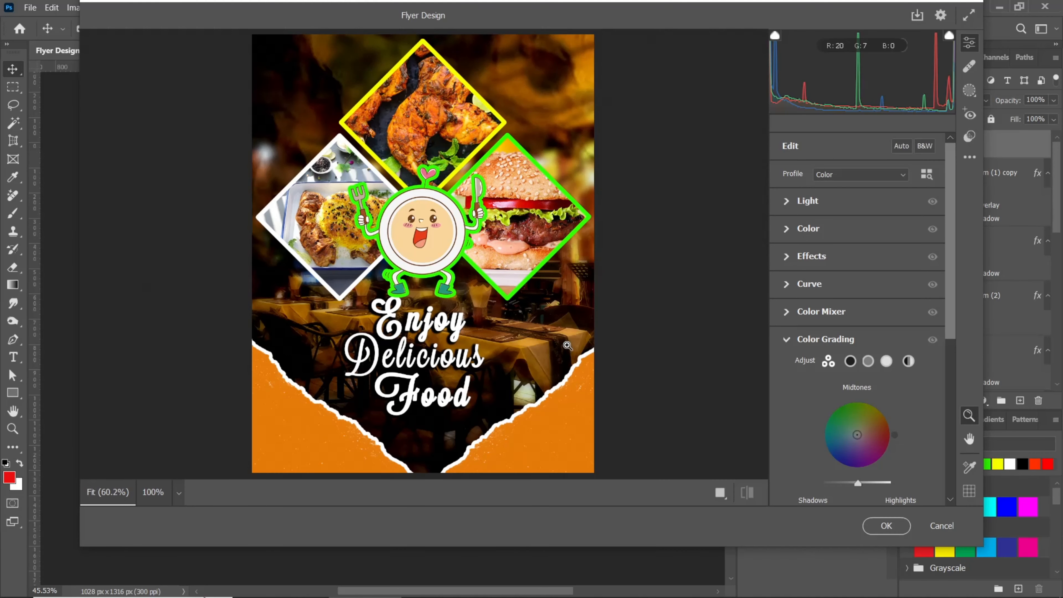
{"action": "left_click", "coordinate": [787, 203]}
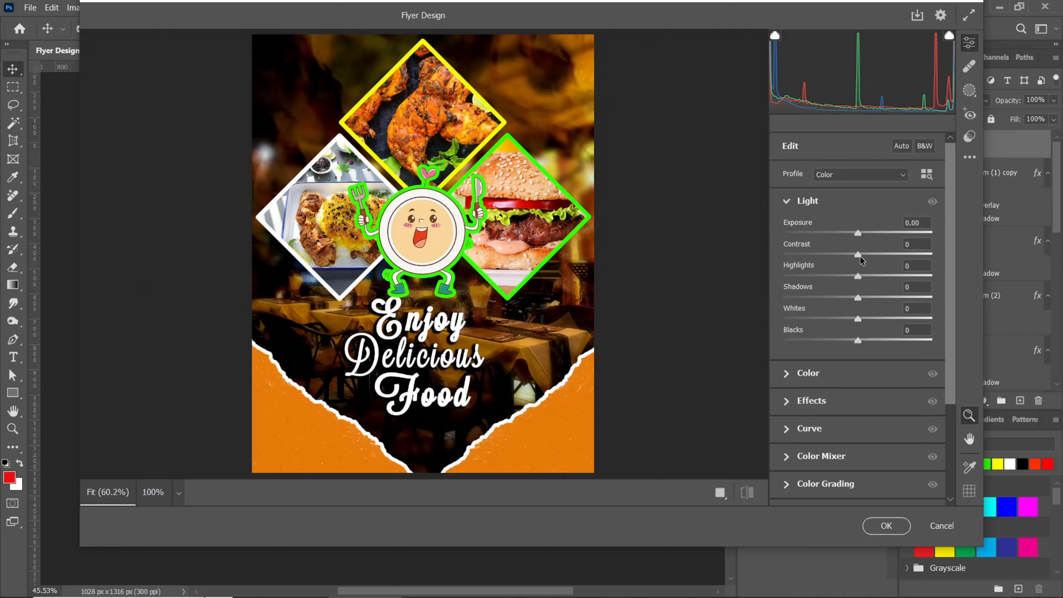
{"action": "left_click_drag", "start_coordinate": [857, 254], "coordinate": [878, 367]}
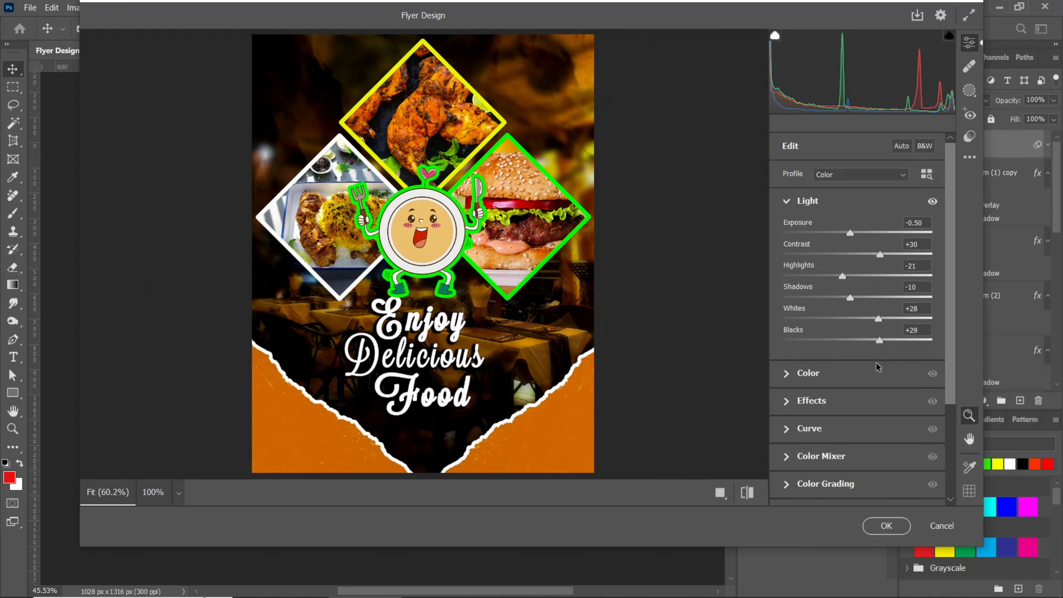
Step: Set the Camera Raw color adjustments to Temperature +7, Vibrance +7 and Saturation +7
{"action": "left_click", "coordinate": [789, 374]}
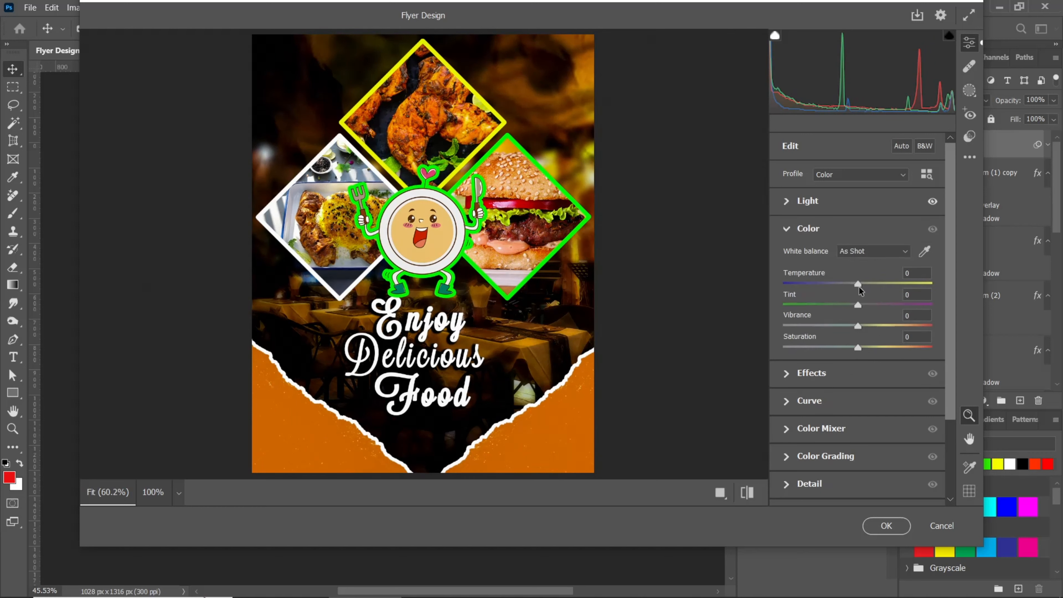
{"action": "left_click_drag", "start_coordinate": [859, 287], "coordinate": [865, 287]}
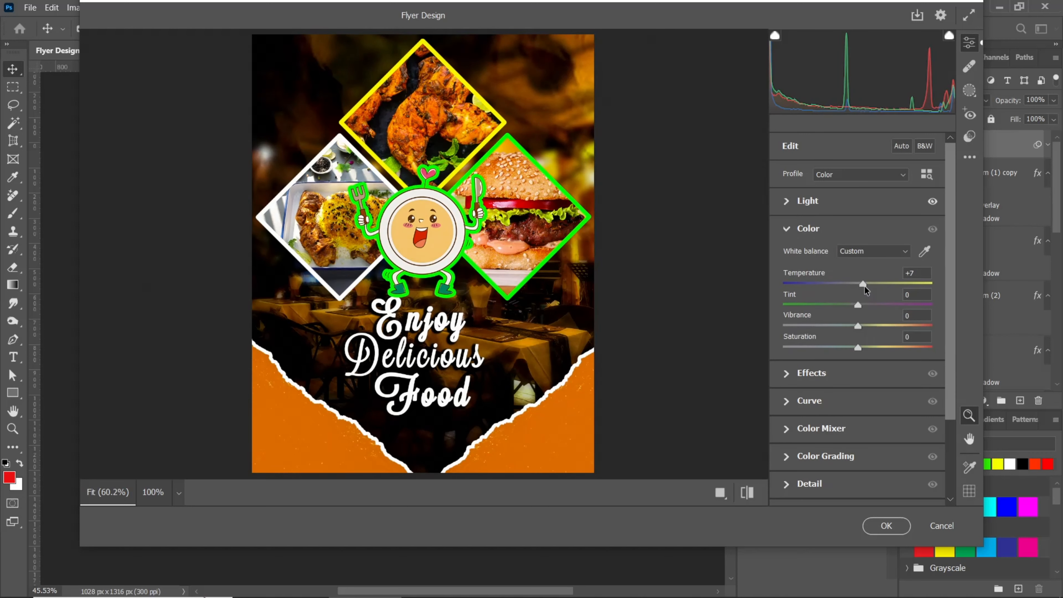
{"action": "left_click_drag", "start_coordinate": [858, 327], "coordinate": [863, 355]}
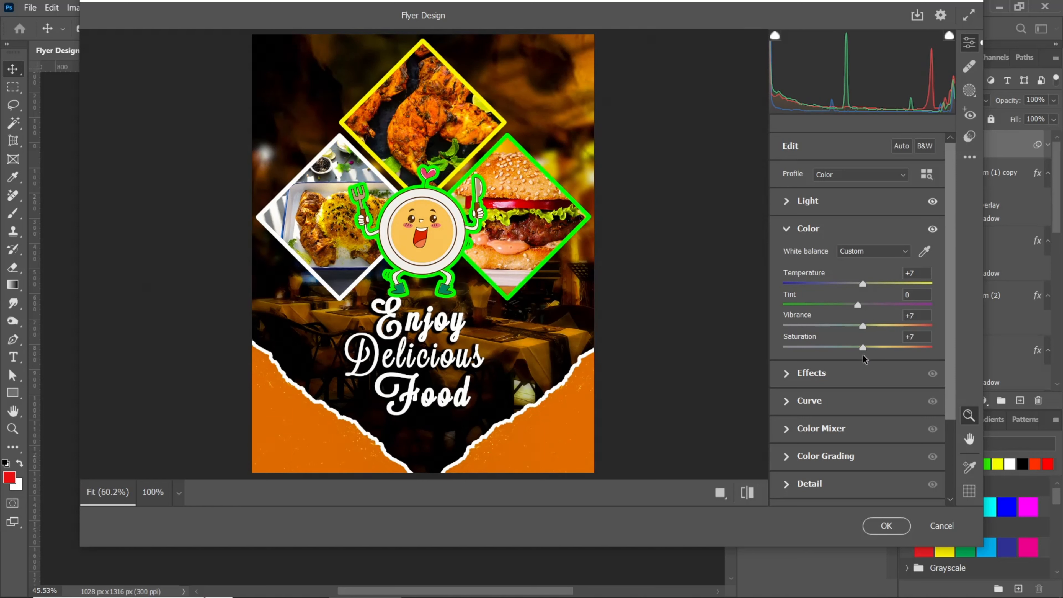
Step: Set the Camera Raw effects to Texture +10, Clarity +10, Dehaze +11, Vignette -13 and Grain 10
{"action": "left_click", "coordinate": [789, 374]}
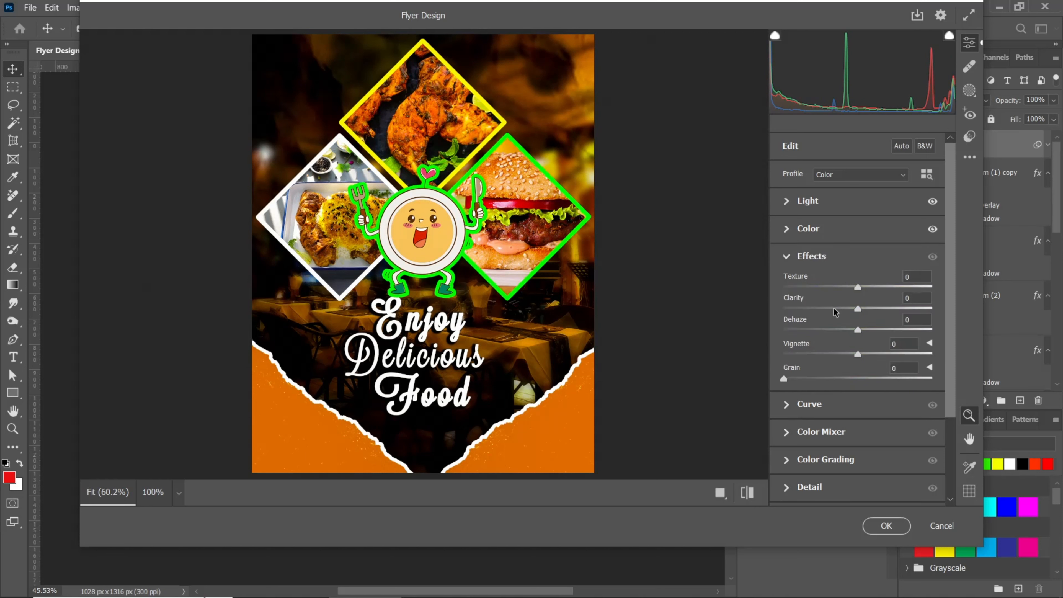
{"action": "left_click_drag", "start_coordinate": [859, 309], "coordinate": [867, 333]}
{"action": "left_click_drag", "start_coordinate": [858, 287], "coordinate": [866, 289]}
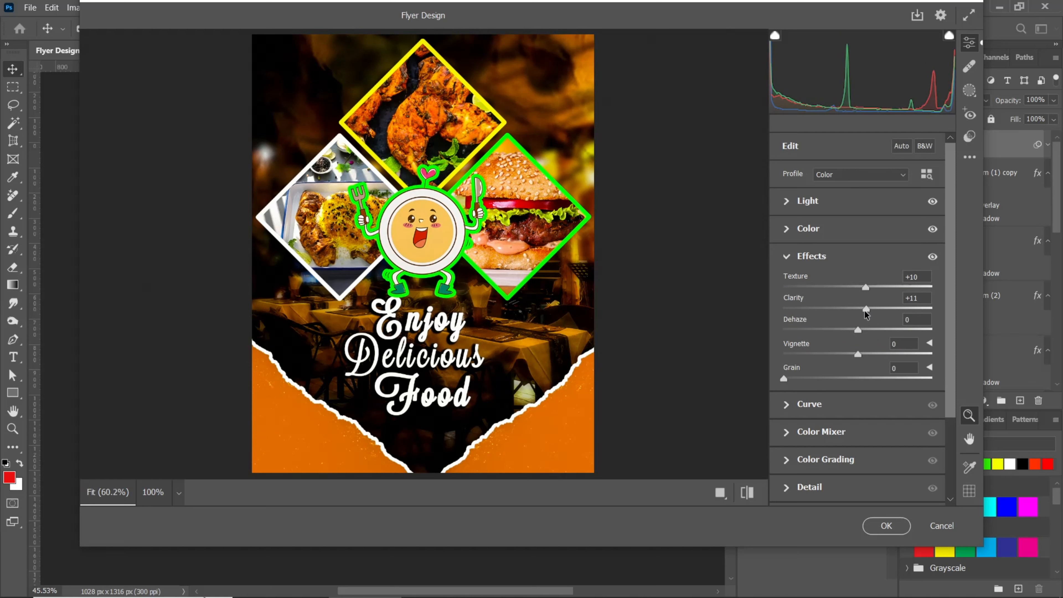
{"action": "left_click_drag", "start_coordinate": [868, 331], "coordinate": [848, 358]}
{"action": "left_click_drag", "start_coordinate": [785, 379], "coordinate": [802, 381]}
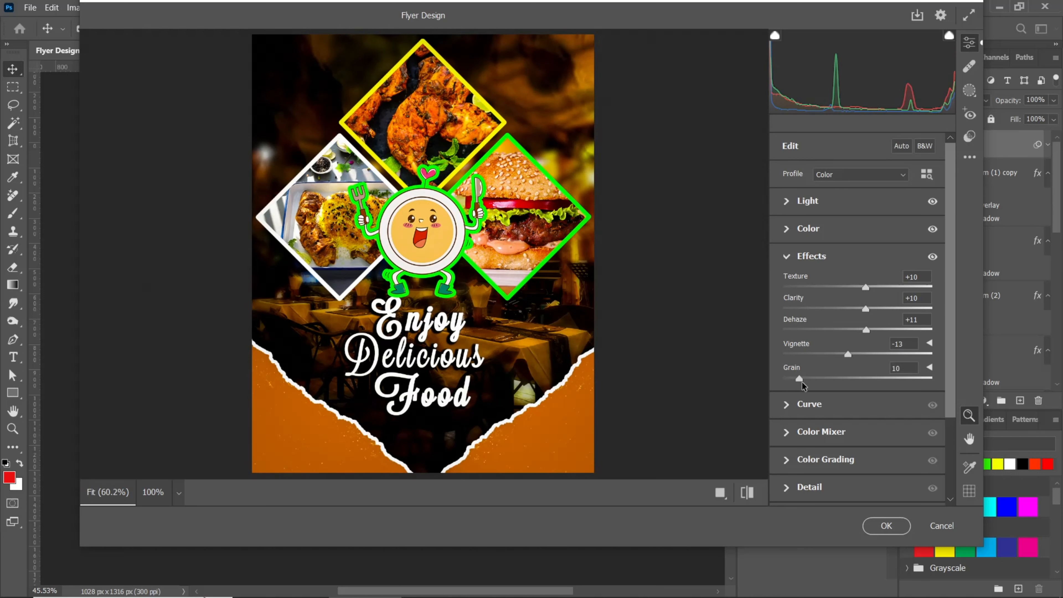
Step: Set the Color Mixer's HSL saturation to Reds +44, Oranges +38, Yellows +29, Aquas +36 and Magentas +21
{"action": "scroll", "coordinate": [842, 376], "scroll_direction": "down", "scroll_amount": 3}
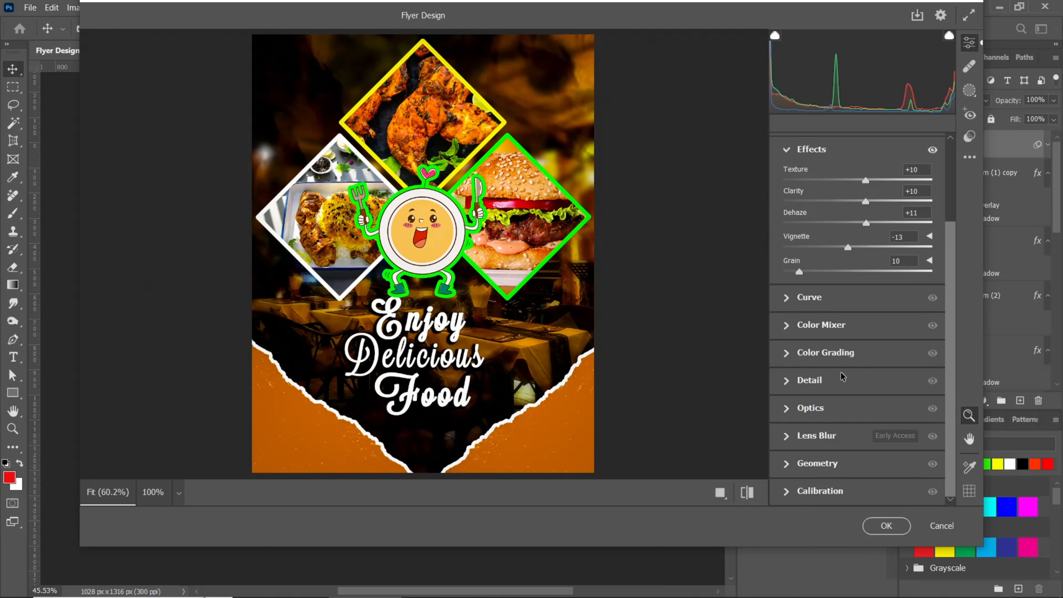
{"action": "left_click", "coordinate": [788, 330]}
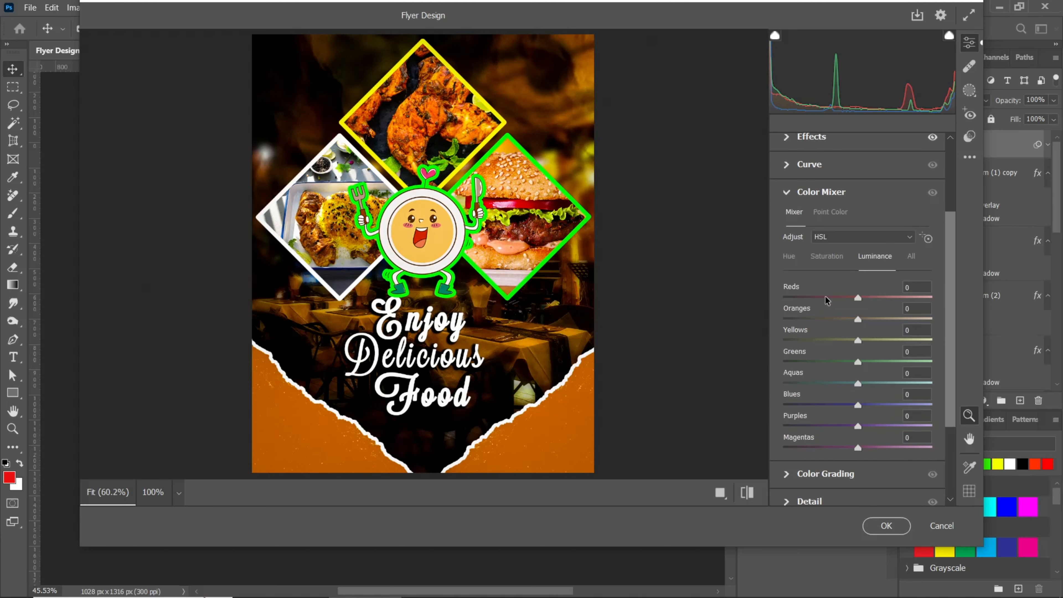
{"action": "left_click", "coordinate": [827, 256]}
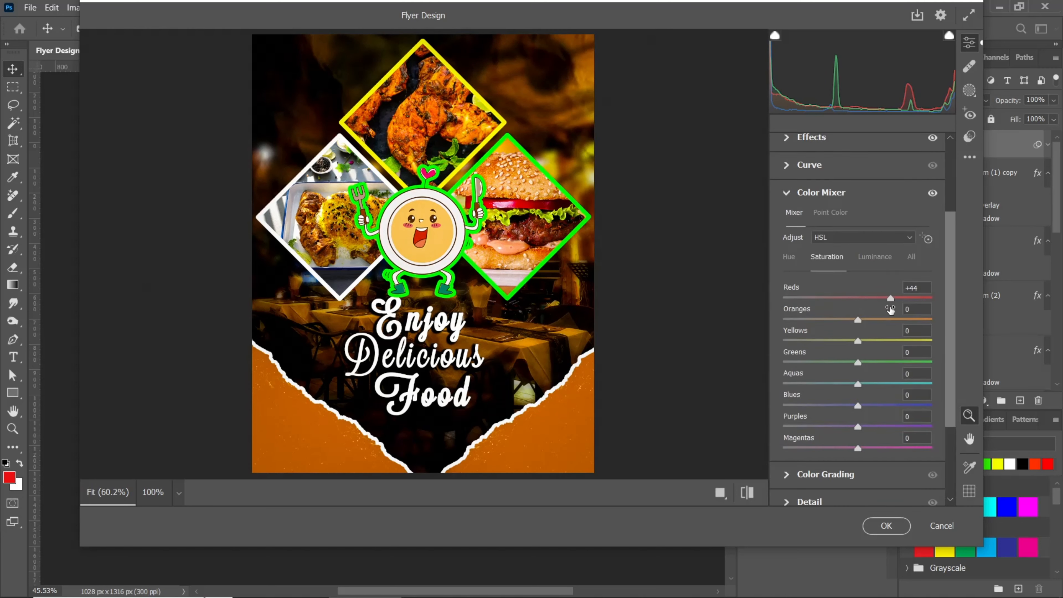
{"action": "left_click_drag", "start_coordinate": [859, 319], "coordinate": [882, 343]}
{"action": "left_click_drag", "start_coordinate": [858, 384], "coordinate": [887, 386]}
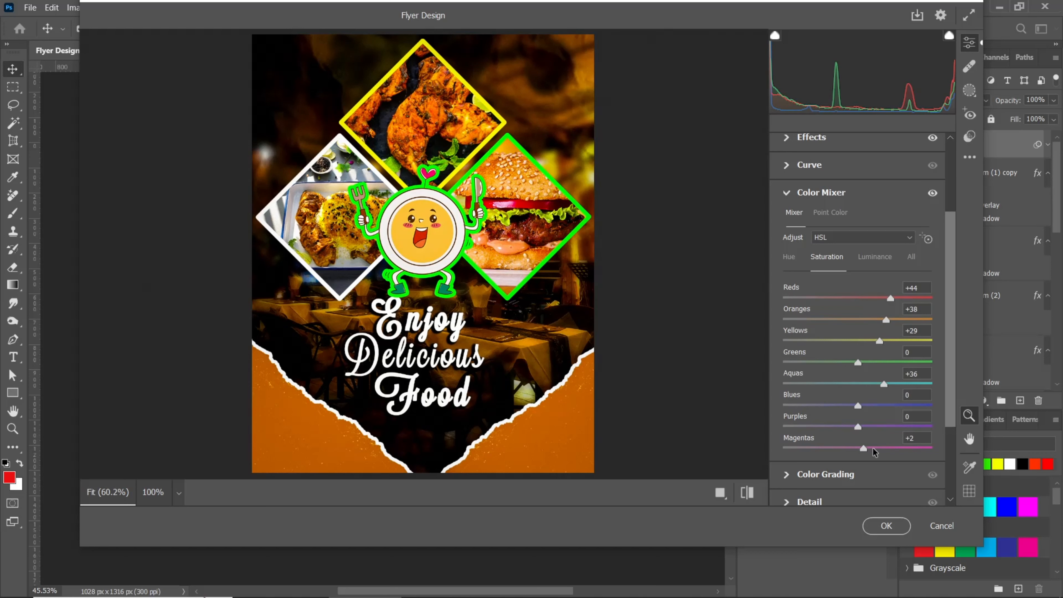
Step: Set Sharpening to 79 and Noise Reduction to 7 in the Camera Raw detail adjustments, and apply the filter
{"action": "scroll", "coordinate": [818, 417], "scroll_direction": "down", "scroll_amount": 3}
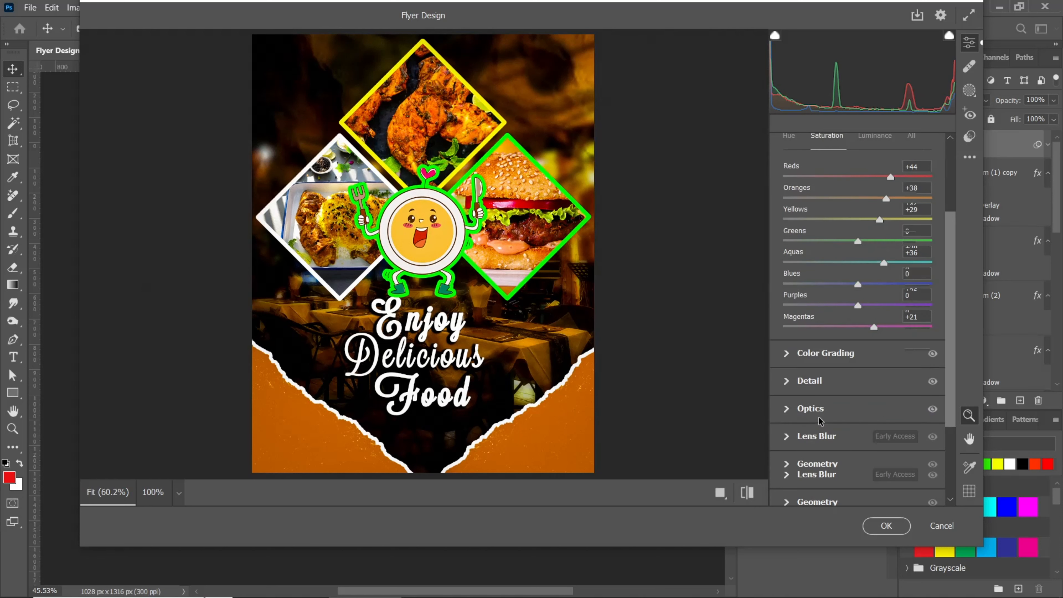
{"action": "left_click", "coordinate": [787, 380]}
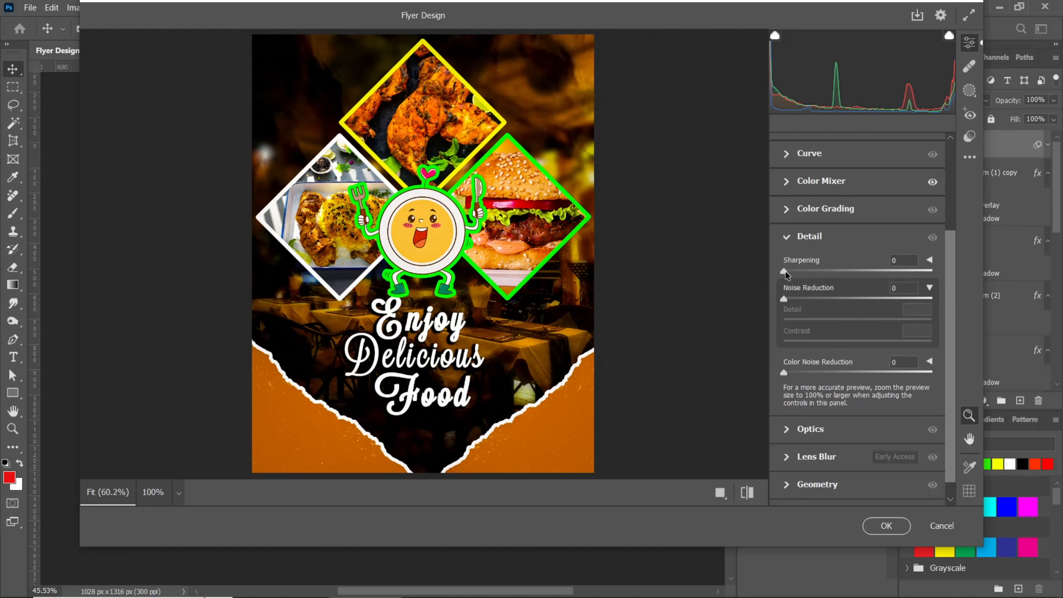
{"action": "left_click_drag", "start_coordinate": [832, 280], "coordinate": [851, 283]}
{"action": "left_click_drag", "start_coordinate": [784, 298], "coordinate": [796, 300]}
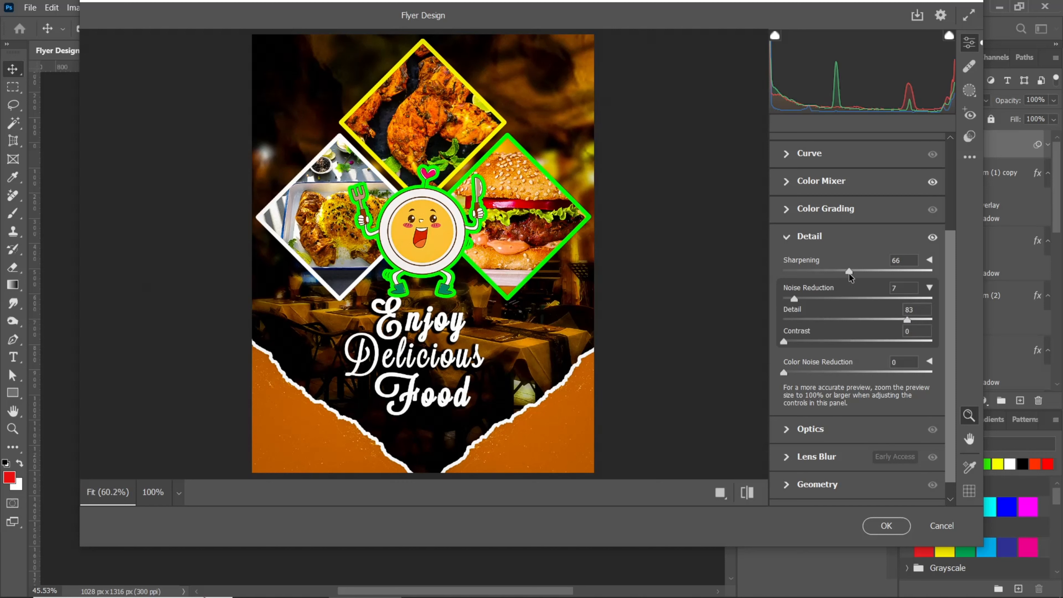
{"action": "scroll", "coordinate": [817, 441], "scroll_direction": "down", "scroll_amount": 1}
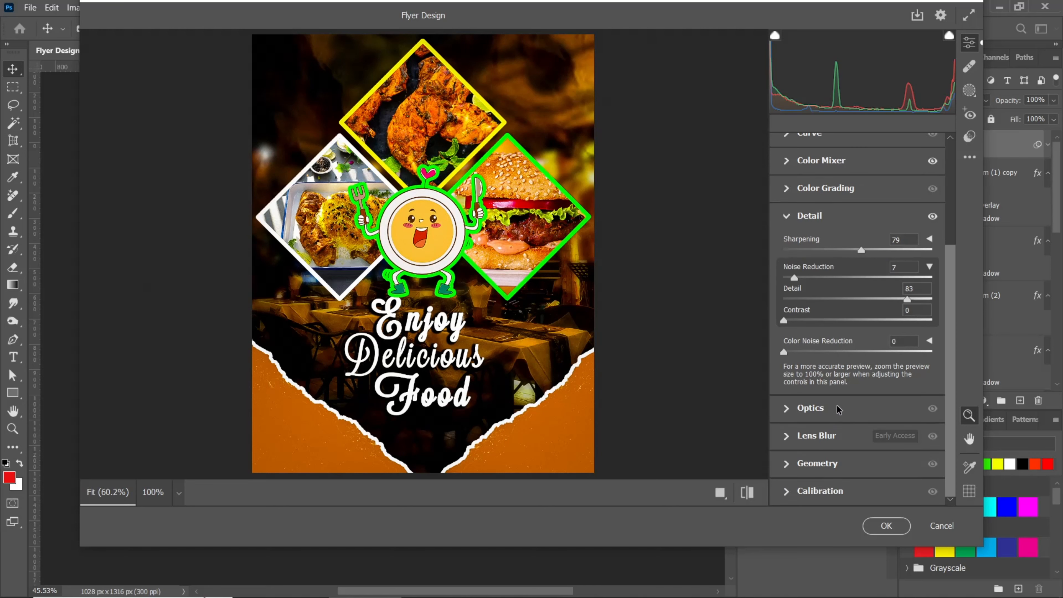
{"action": "left_click", "coordinate": [882, 526]}
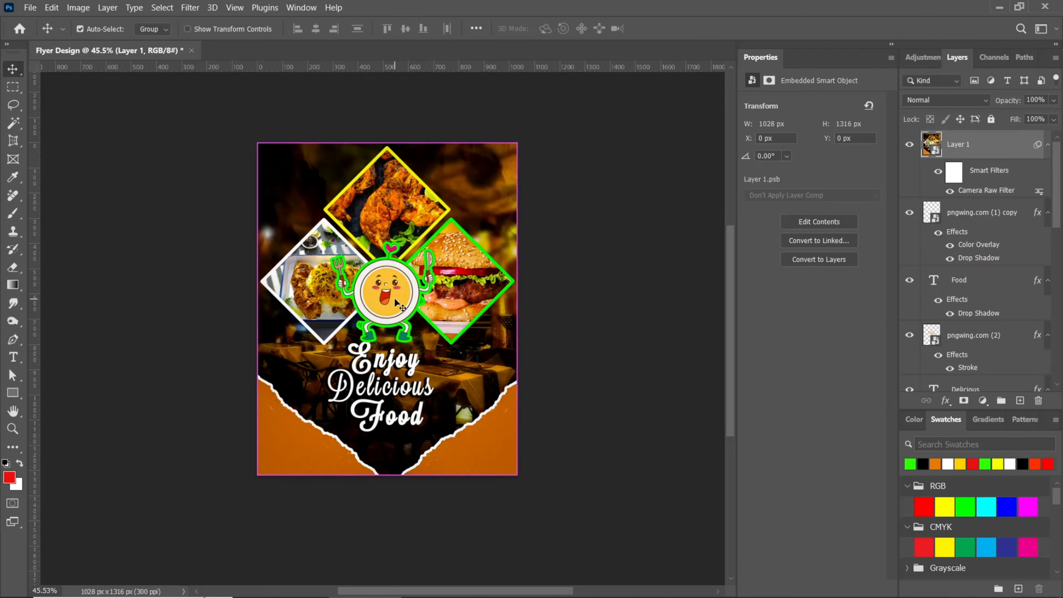
Step: Compare the flyer before and after grading by switching the merged layer's smart filters off and on again
{"action": "scroll", "coordinate": [394, 298], "scroll_direction": "up", "scroll_amount": 2}
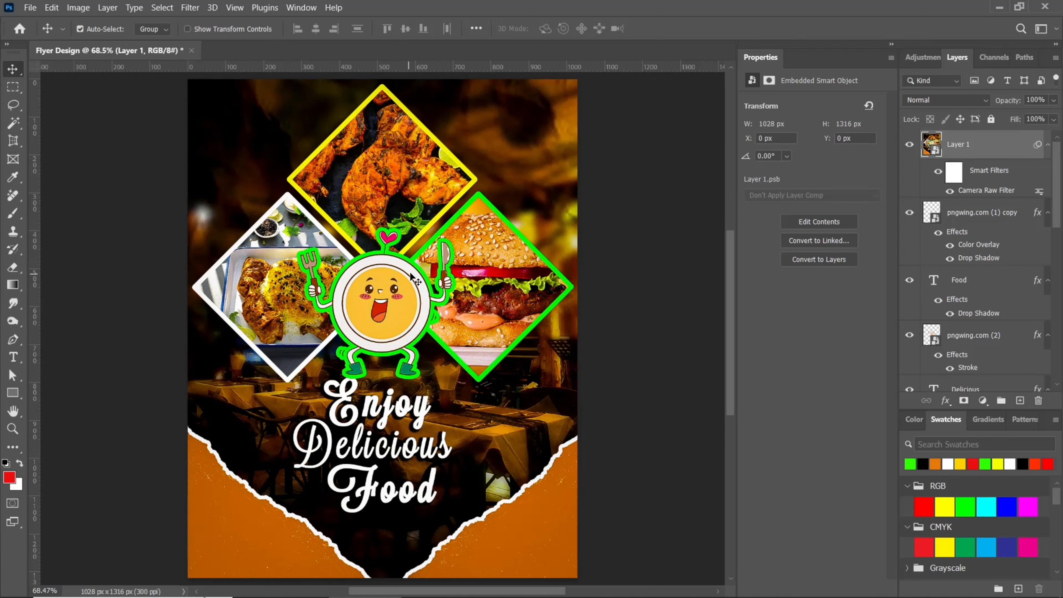
{"action": "left_click", "coordinate": [938, 171]}
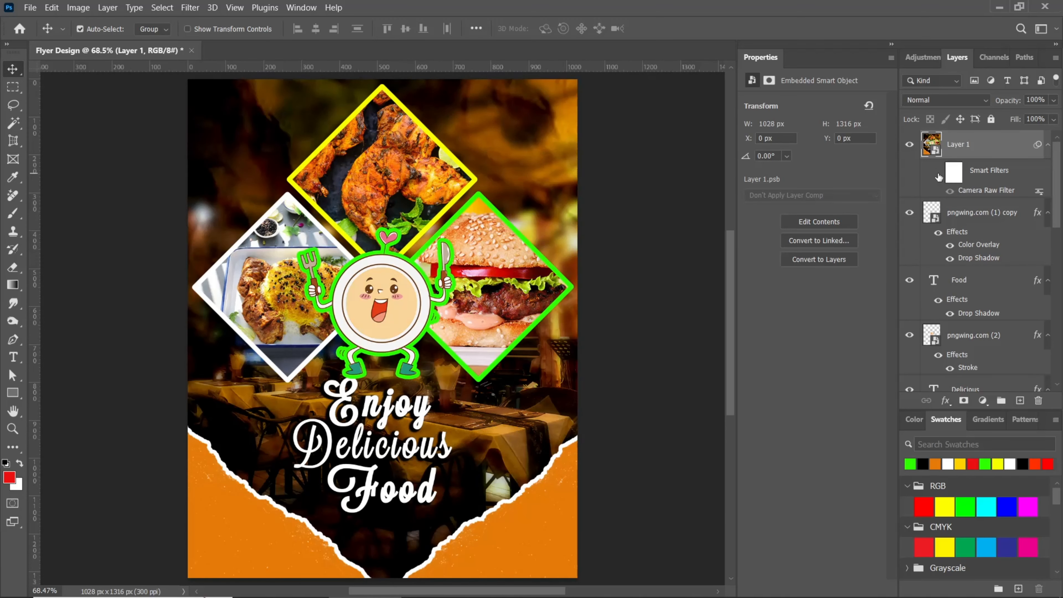
{"action": "left_click", "coordinate": [938, 173]}
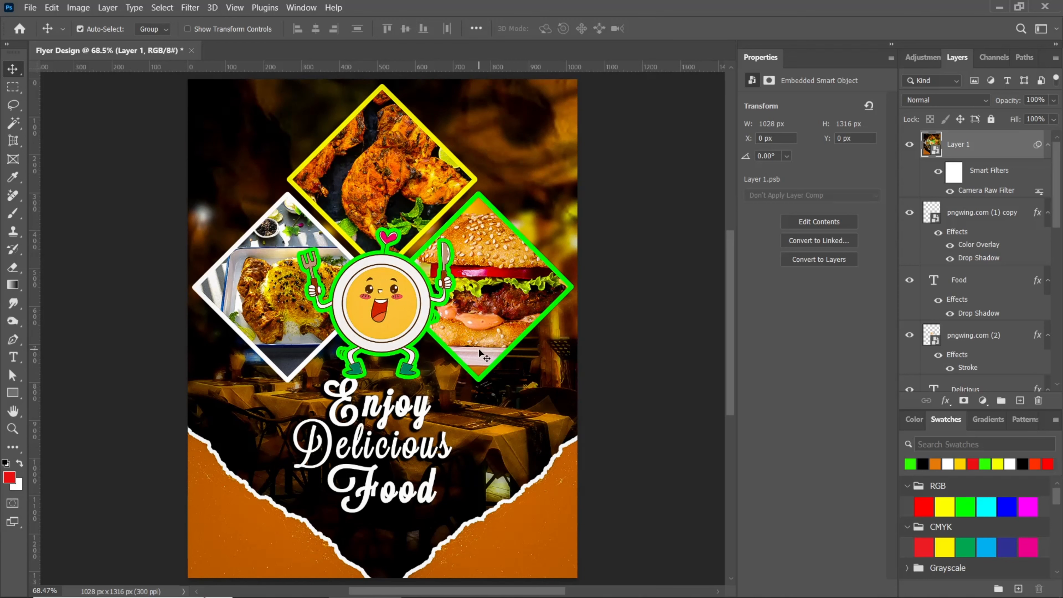